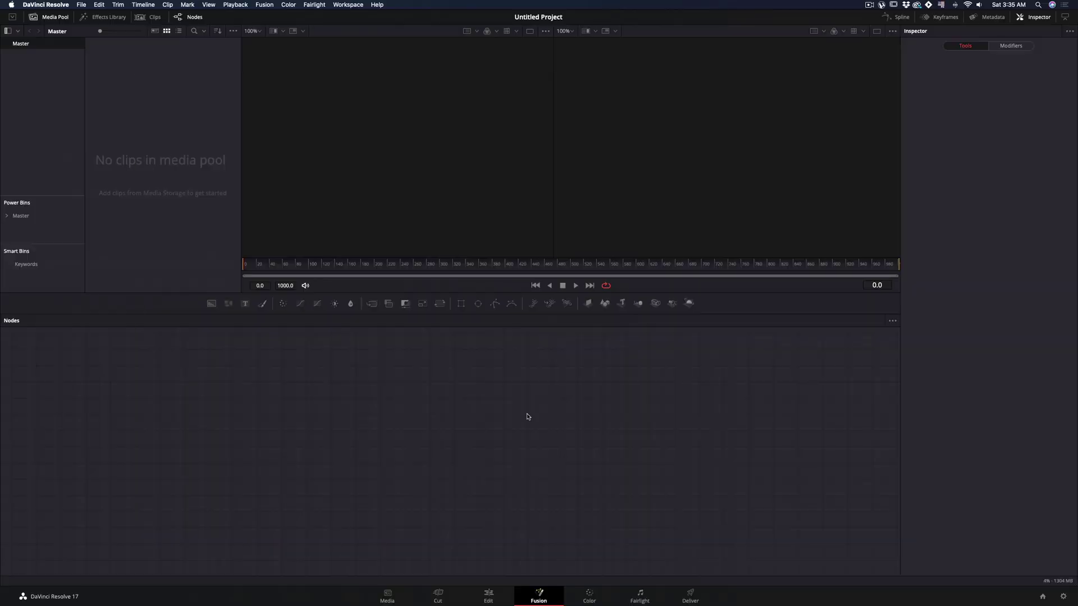
Build a node chain of pEmitter, pRender, Merge3D and Renderer3D, and connect it to MediaOut1.
{"action": "left_click", "coordinate": [536, 306]}
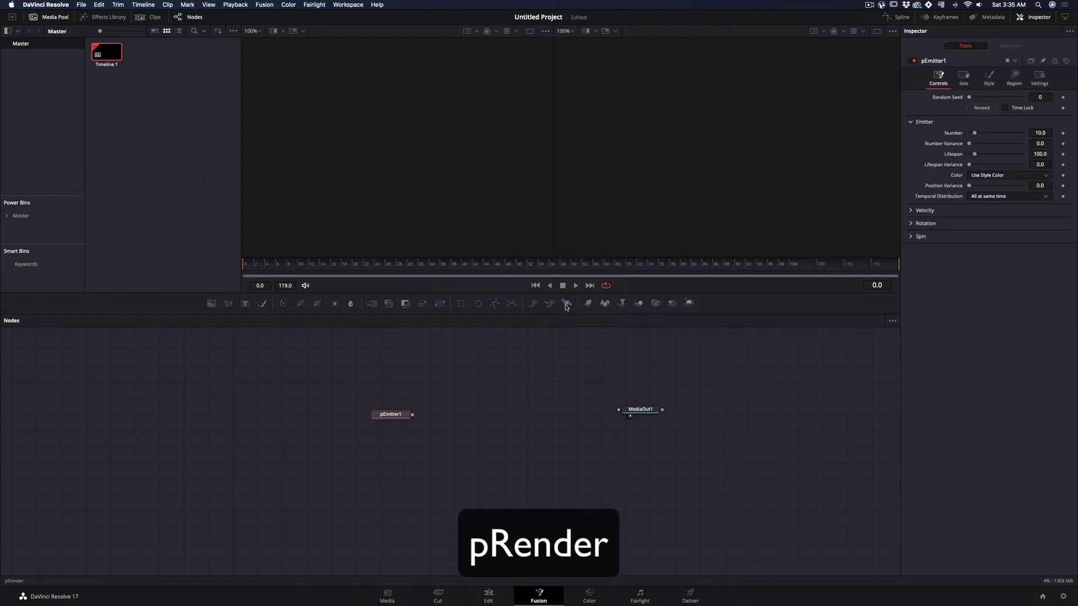
{"action": "left_click", "coordinate": [566, 306]}
{"action": "left_click", "coordinate": [640, 306]}
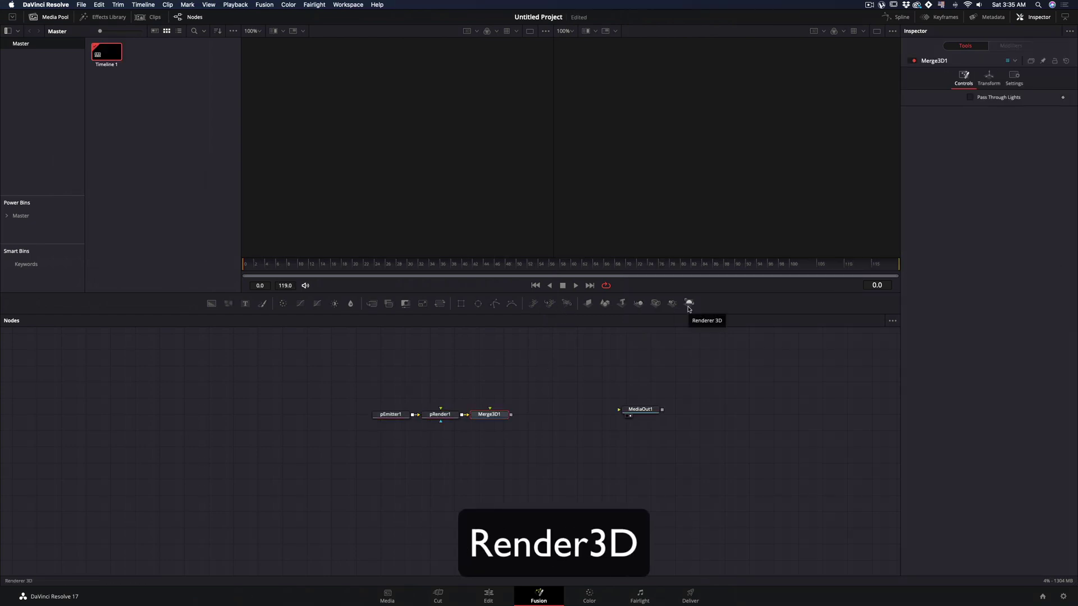
{"action": "left_click", "coordinate": [689, 304]}
{"action": "left_click_drag", "start_coordinate": [559, 414], "coordinate": [622, 412]}
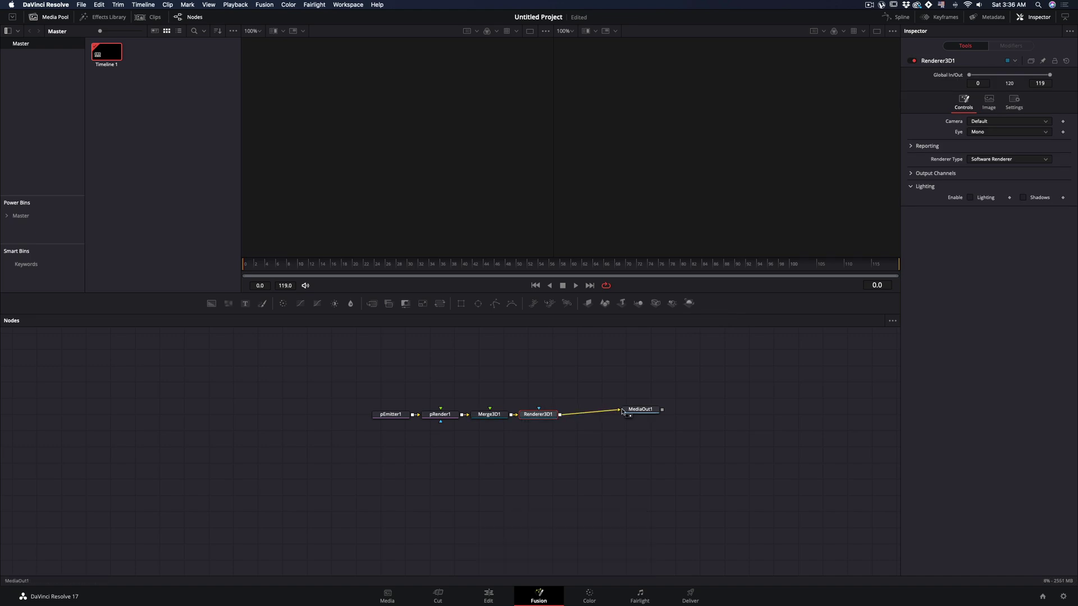
Set the pEmitter's lifespan to 30 and its region to Mesh with the Surface region type.
{"action": "left_click_drag", "start_coordinate": [391, 414], "coordinate": [362, 415]}
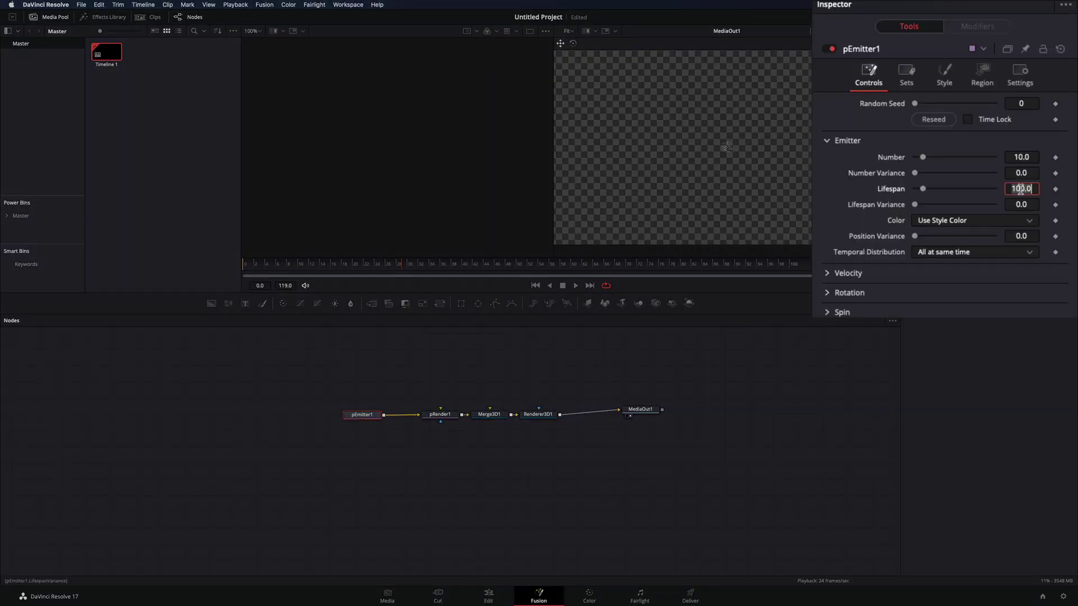
{"action": "key", "text": "Tab"}
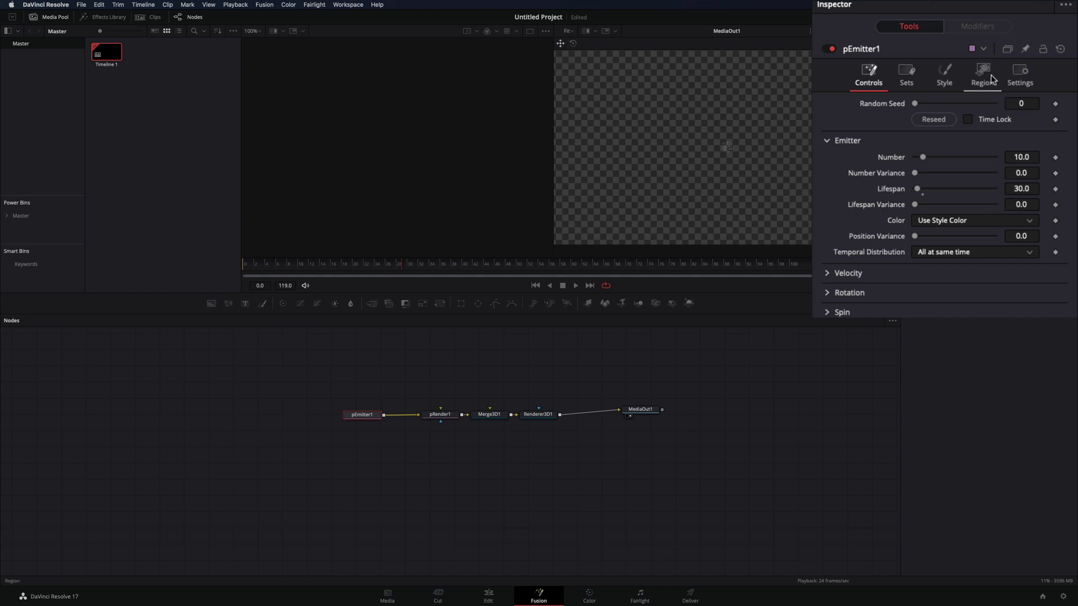
{"action": "left_click", "coordinate": [992, 79]}
{"action": "left_click", "coordinate": [954, 119]}
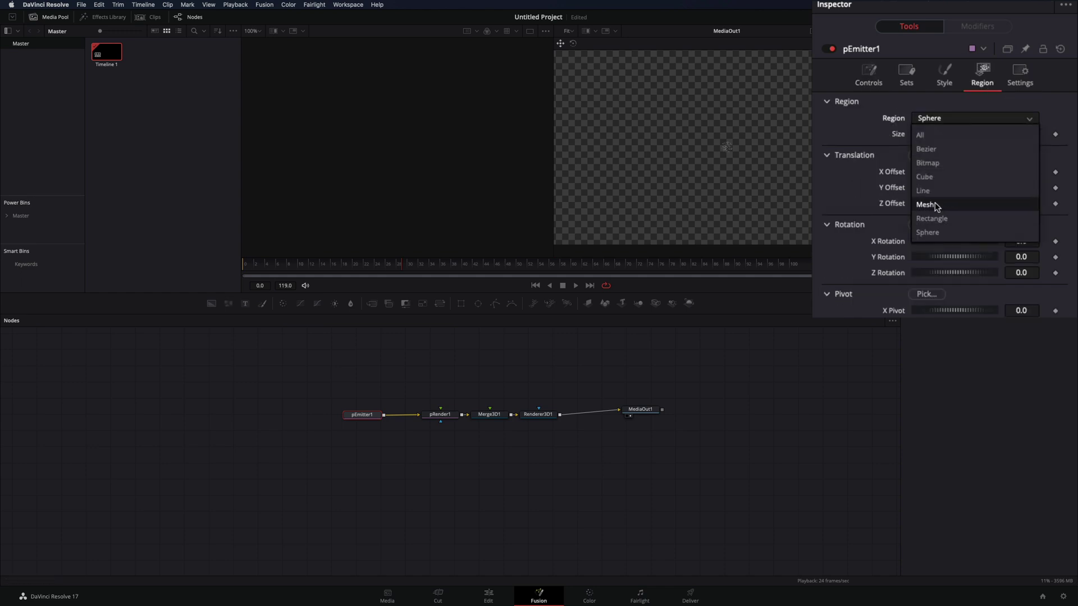
{"action": "left_click", "coordinate": [935, 204]}
{"action": "left_click", "coordinate": [946, 135]}
{"action": "left_click", "coordinate": [940, 151]}
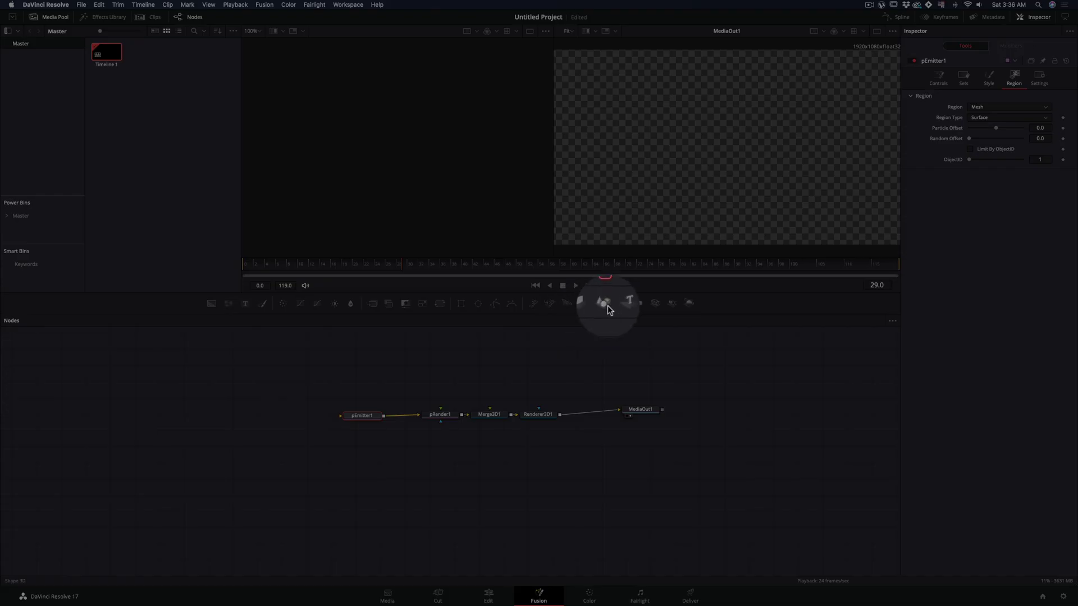
Add a Shape3D node and make it a cylinder with height 0.1 and 100 base subdivisions.
{"action": "left_click_drag", "start_coordinate": [606, 304], "coordinate": [306, 418]}
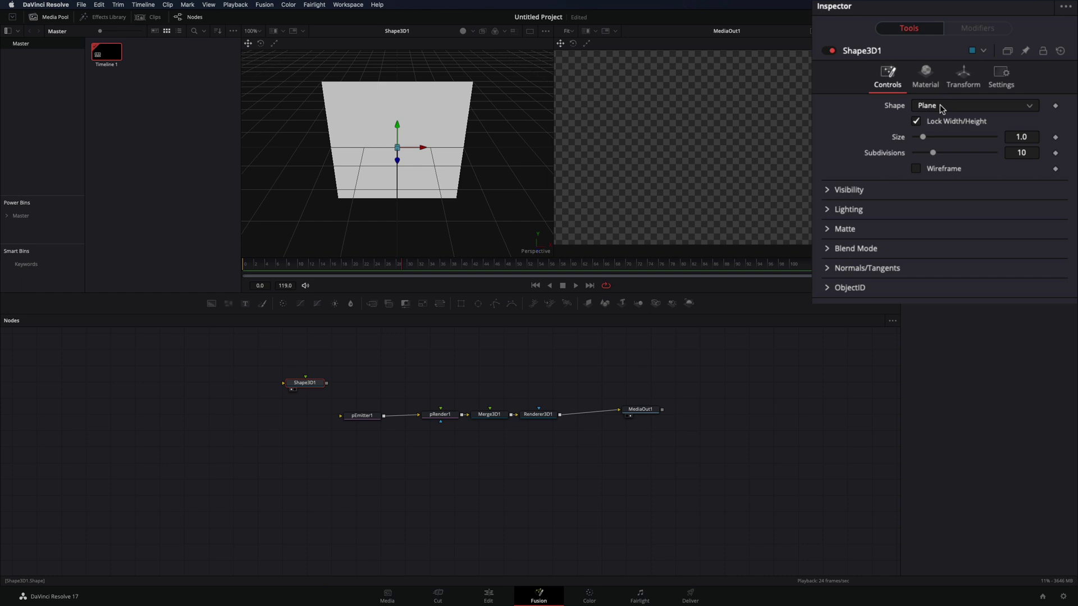
{"action": "left_click", "coordinate": [1005, 98]}
{"action": "left_click", "coordinate": [990, 136]}
{"action": "left_click", "coordinate": [1022, 137]}
{"action": "type", "text": "0.1"}
{"action": "key", "text": "Tab"}
{"action": "type", "text": "100"}
{"action": "key", "text": "Return"}
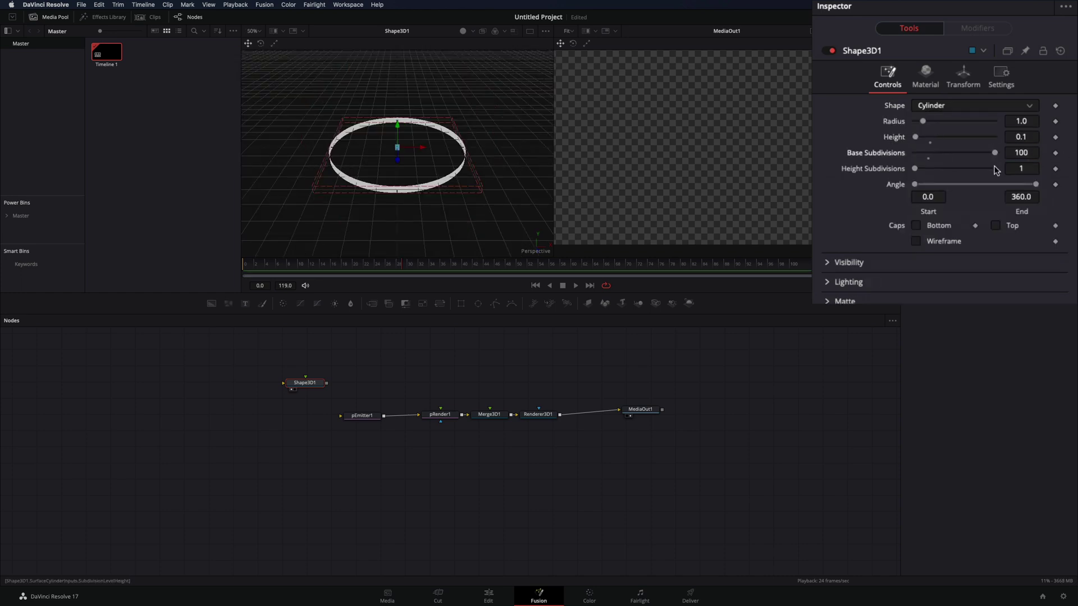
Set the cylinder's X rotation to 90 and its scale to 0.1.
{"action": "left_click", "coordinate": [963, 91]}
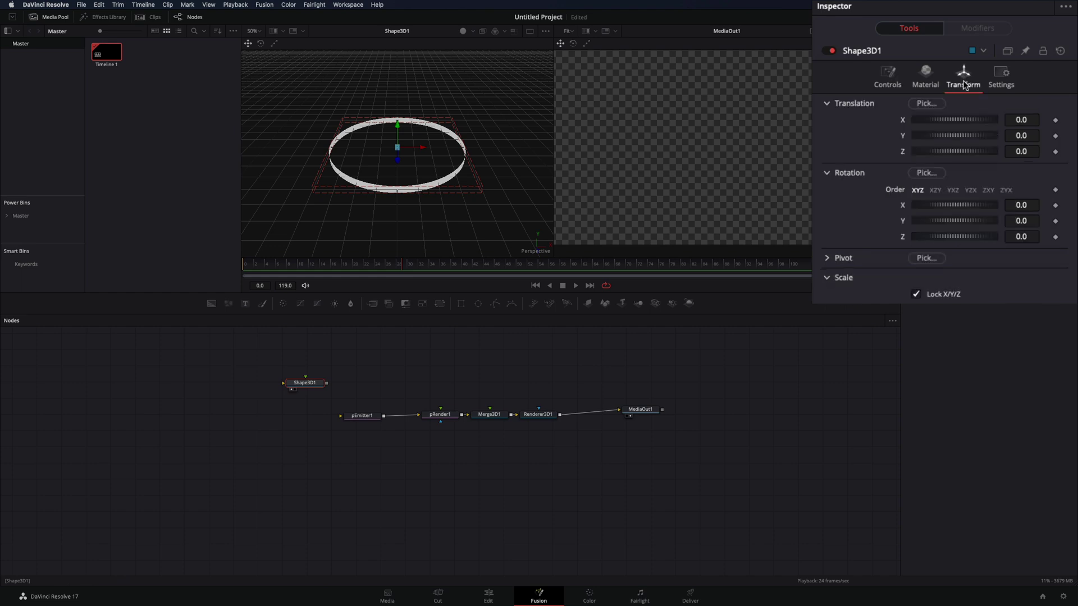
{"action": "left_click", "coordinate": [1022, 204]}
{"action": "type", "text": "90"}
{"action": "key", "text": "Return"}
{"action": "left_click", "coordinate": [1023, 312]}
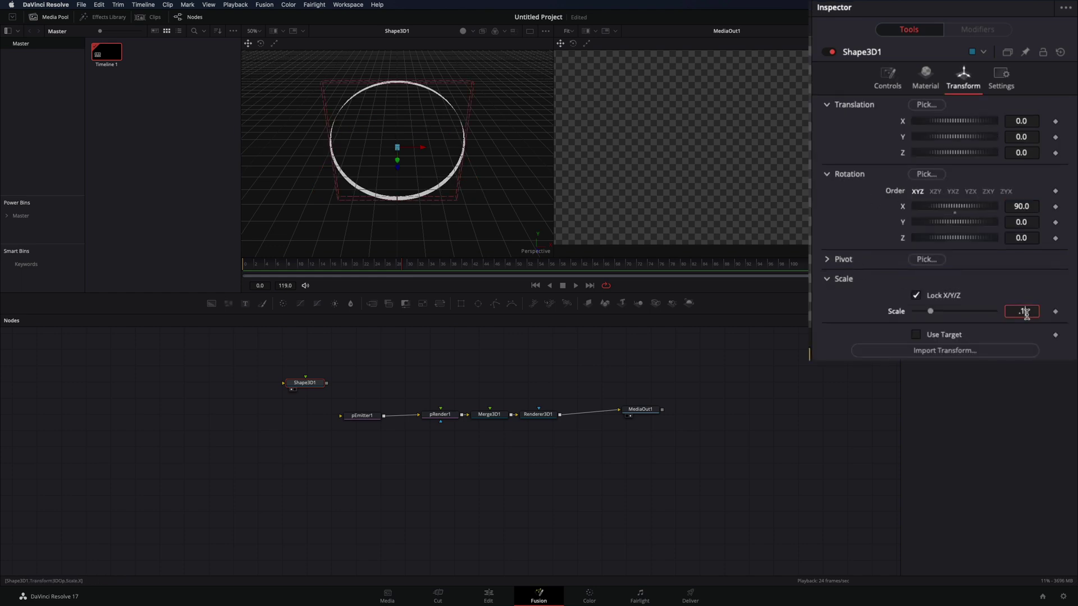
{"action": "key", "text": "Return"}
Connect Shape3D1 to the pEmitter and set the shape's scale to 0.355.
{"action": "left_click_drag", "start_coordinate": [327, 383], "coordinate": [341, 417]}
{"action": "left_click", "coordinate": [304, 384]}
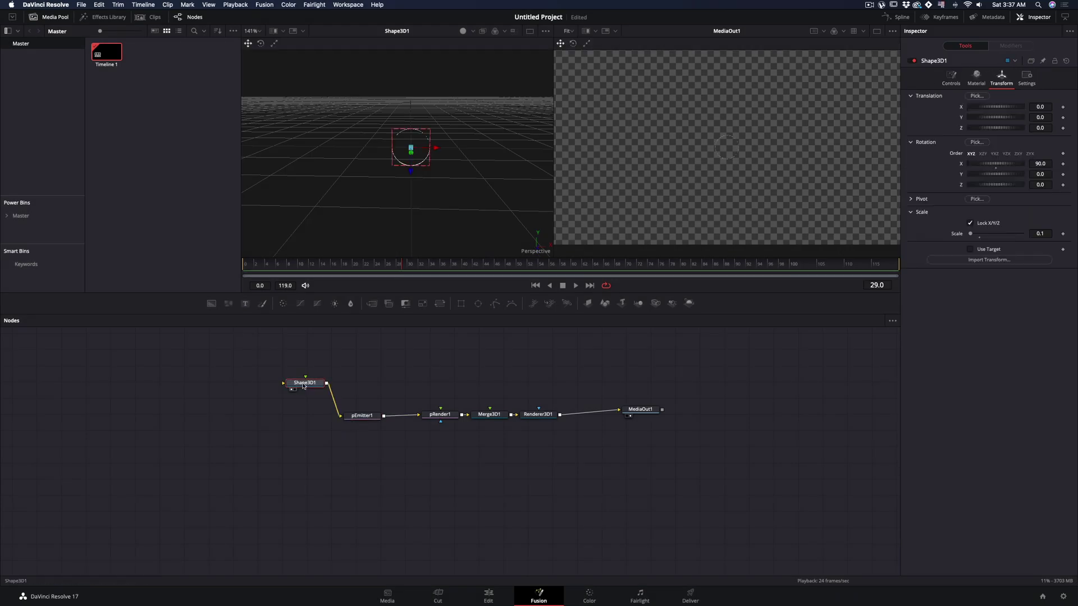
{"action": "left_click_drag", "start_coordinate": [970, 233], "coordinate": [973, 233]}
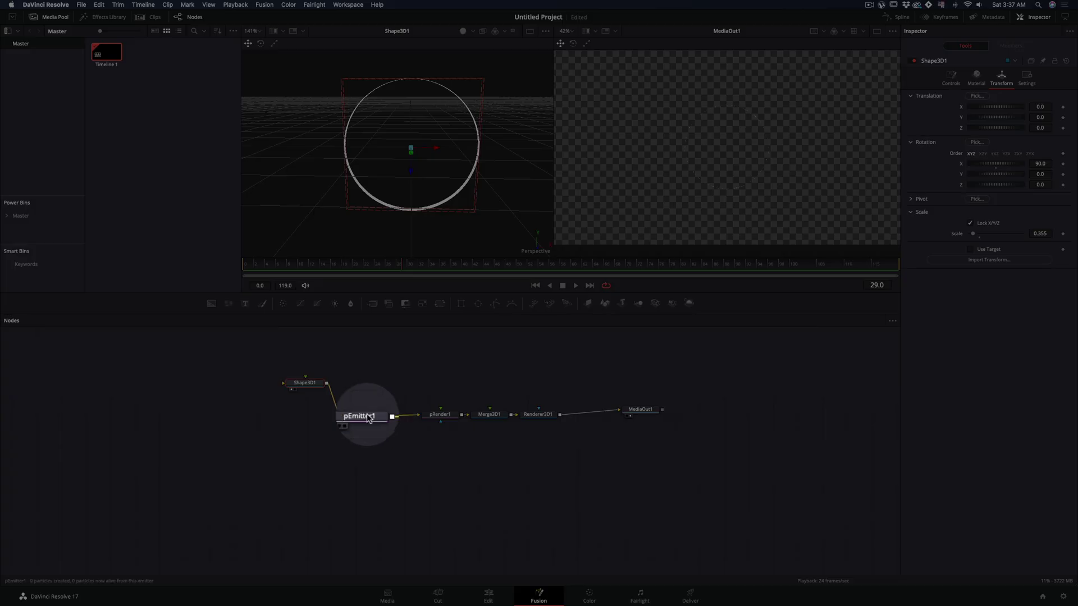
Set the pEmitter's particle number to 50.
{"action": "left_click", "coordinate": [368, 417]}
{"action": "left_click", "coordinate": [939, 77]}
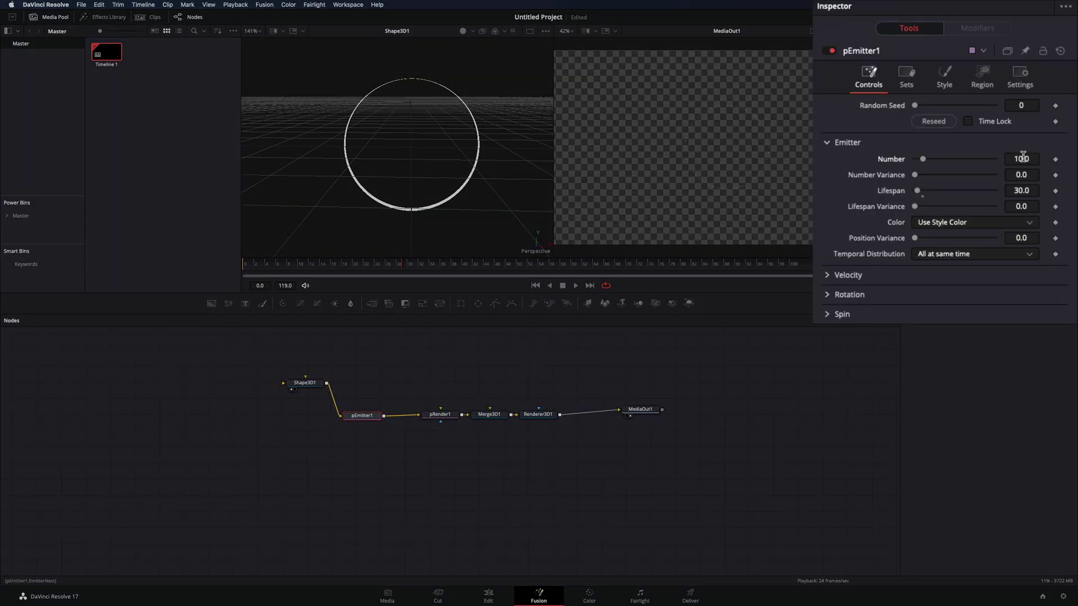
{"action": "key", "text": "Return"}
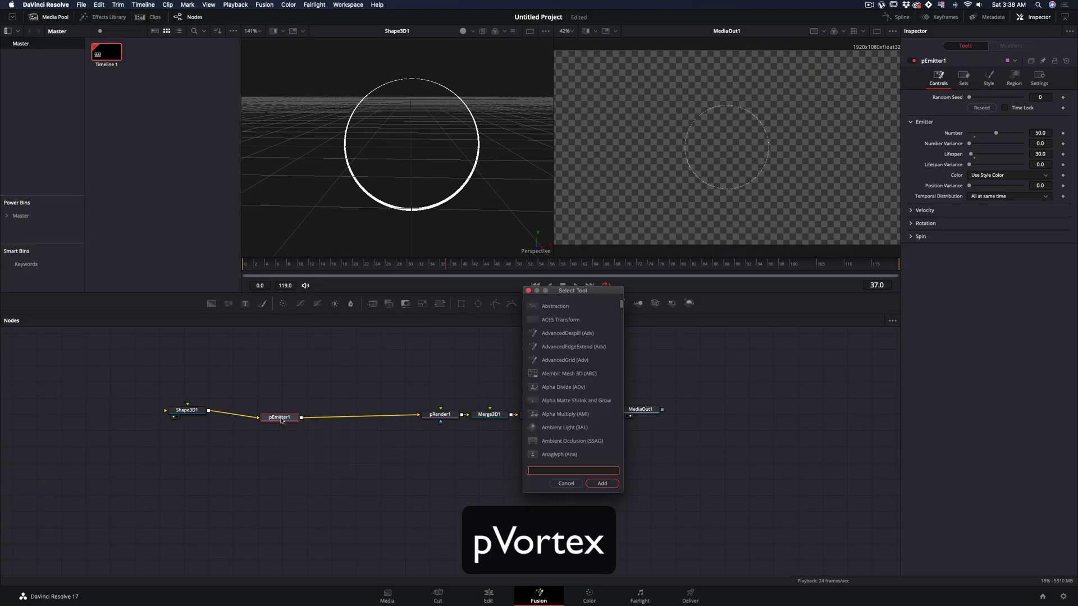
Add a pVortex node after the pEmitter with size 0.704 and strength 5, and preview the animation.
{"action": "type", "text": "pvortex"}
{"action": "key", "text": "Return"}
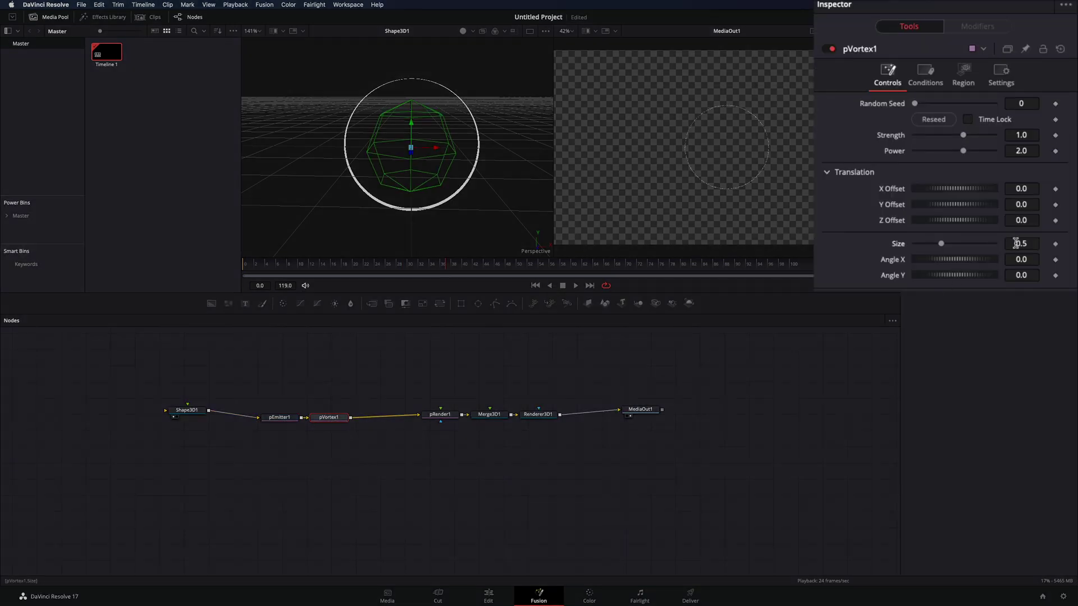
{"action": "left_click_drag", "start_coordinate": [1015, 244], "coordinate": [1042, 243]}
{"action": "left_click_drag", "start_coordinate": [1042, 244], "coordinate": [1049, 244]}
{"action": "left_click_drag", "start_coordinate": [964, 136], "coordinate": [1052, 150]}
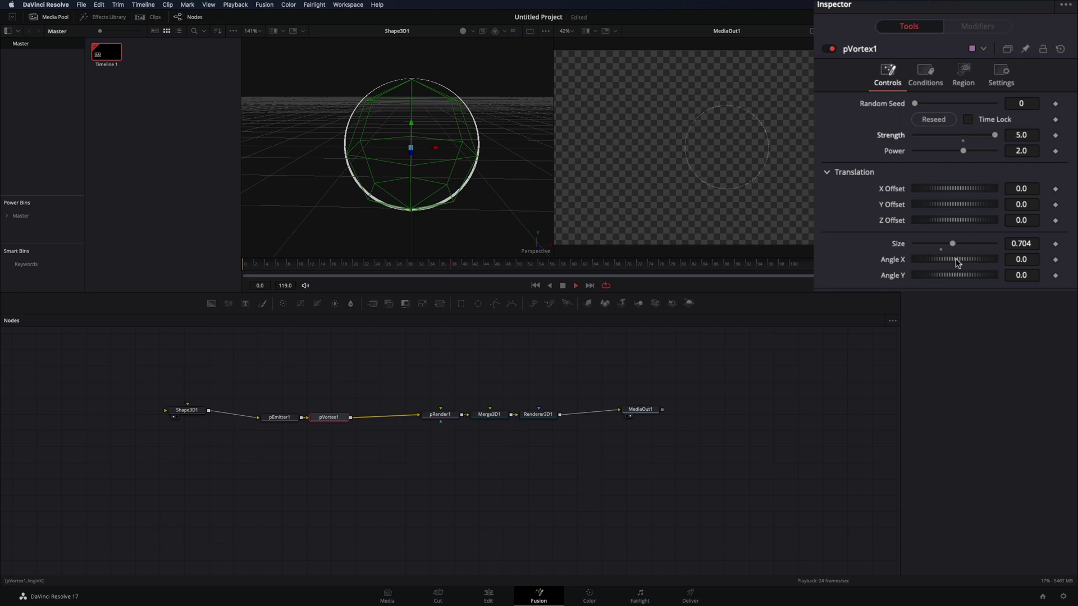
{"action": "key", "text": "space"}
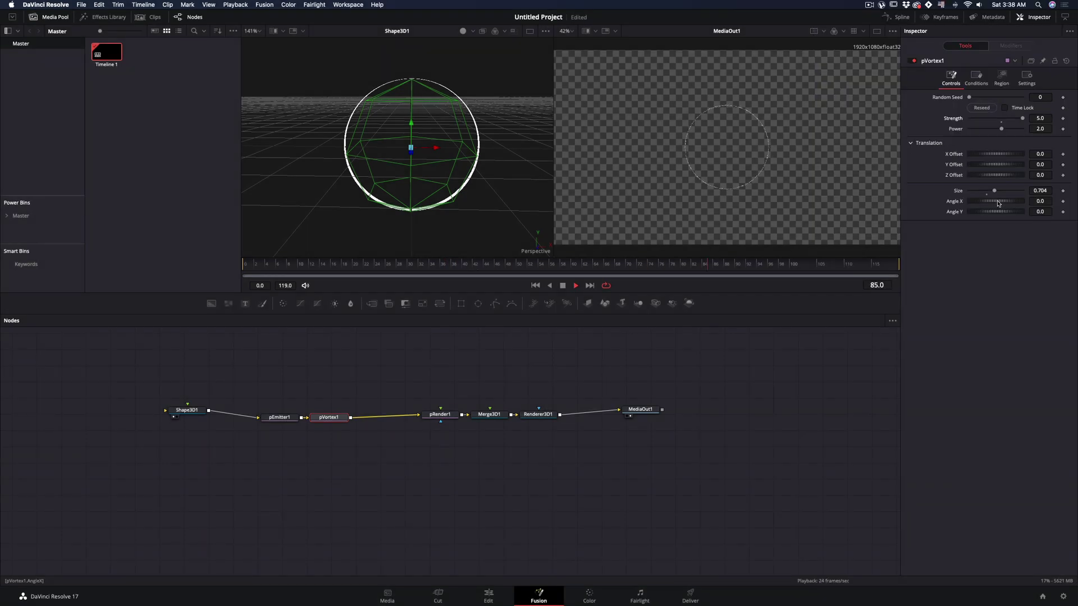
Add a pTangentForce node after pVortex with a Z strength of 0.082, and preview the particles.
{"action": "key", "text": "shift+space"}
{"action": "type", "text": "ptan"}
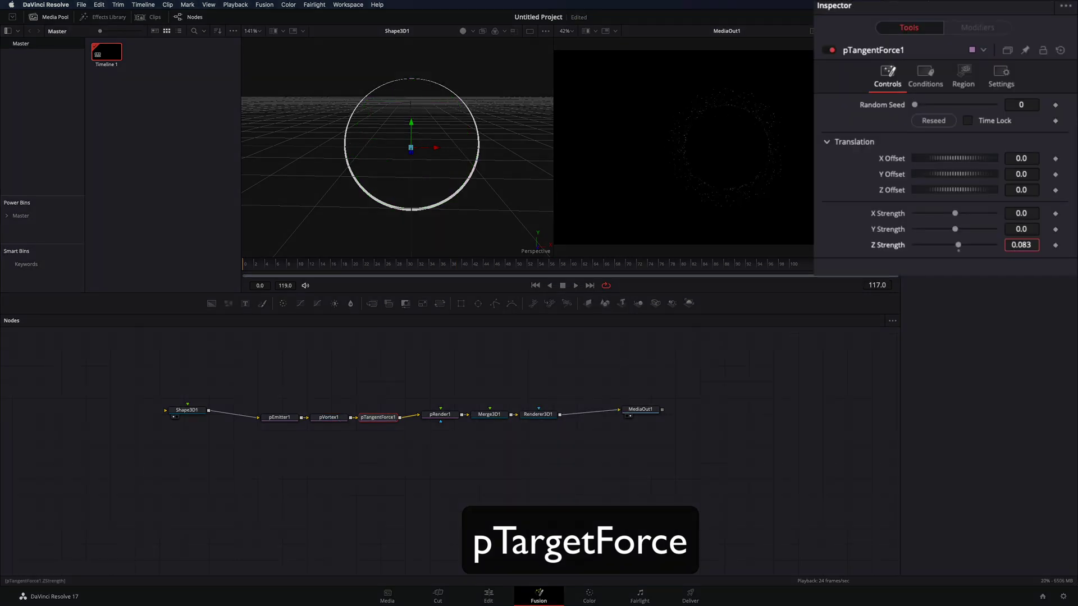
{"action": "key", "text": "space"}
{"action": "key", "text": "space"}
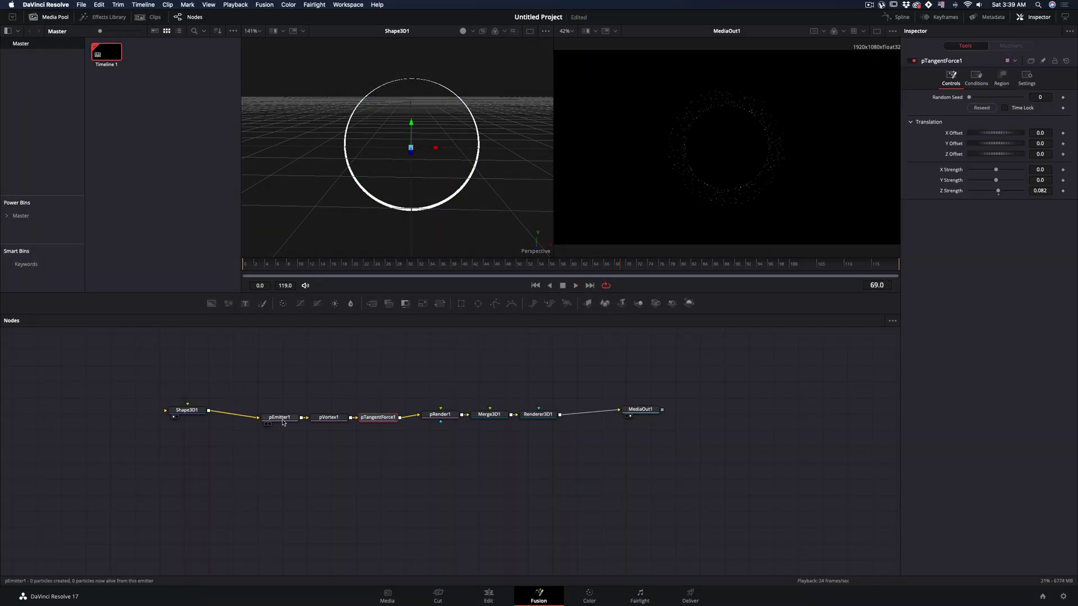
Change the pEmitter's particle style to Bitmap.
{"action": "left_click", "coordinate": [281, 419]}
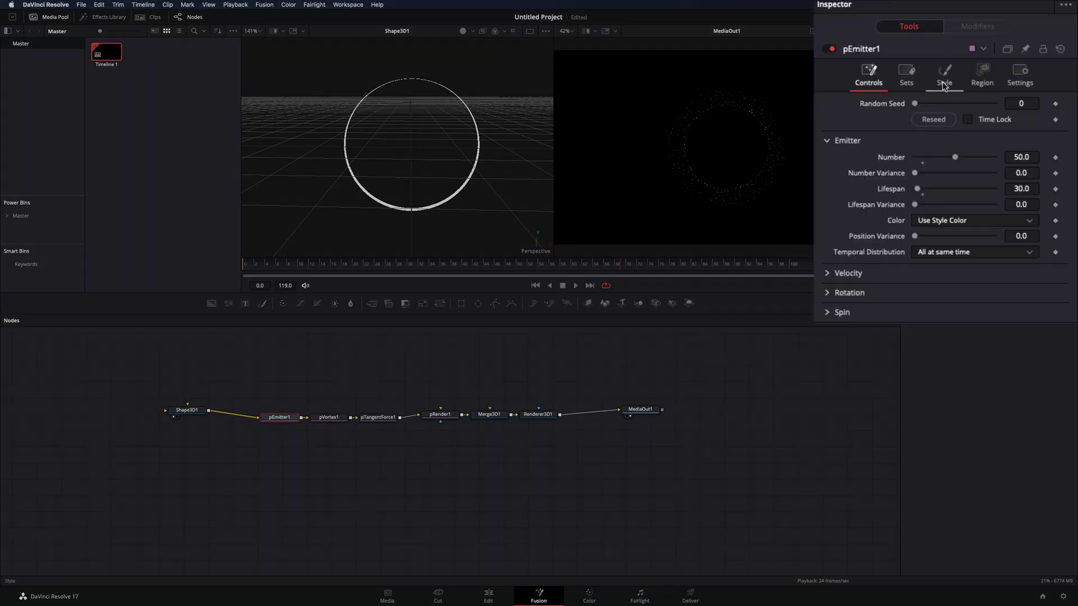
{"action": "left_click", "coordinate": [945, 82]}
{"action": "left_click", "coordinate": [946, 118]}
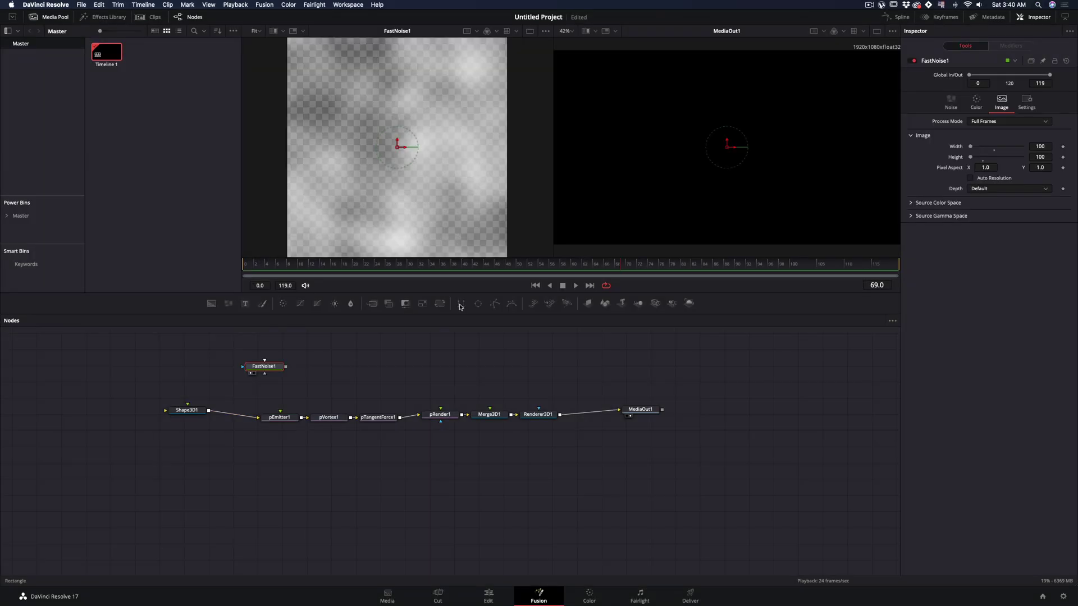
Mask FastNoise1 with a rectangle about 0.033 high and set its detail to 9.69, contrast to 2.14 and scale to 19.37.
{"action": "left_click", "coordinate": [460, 305]}
{"action": "left_click_drag", "start_coordinate": [407, 94], "coordinate": [403, 148]}
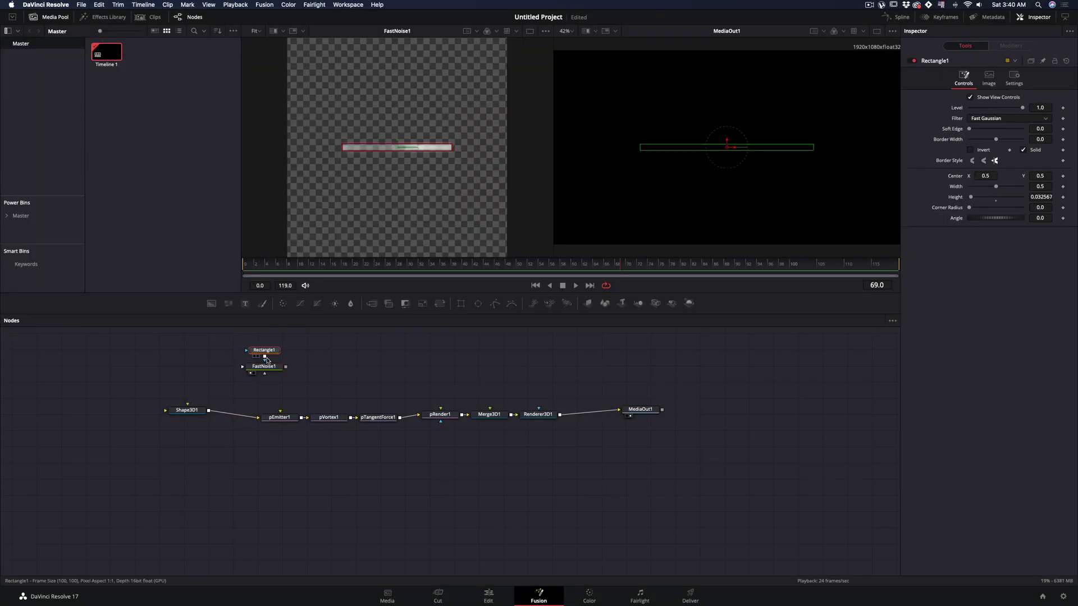
{"action": "left_click", "coordinate": [264, 366]}
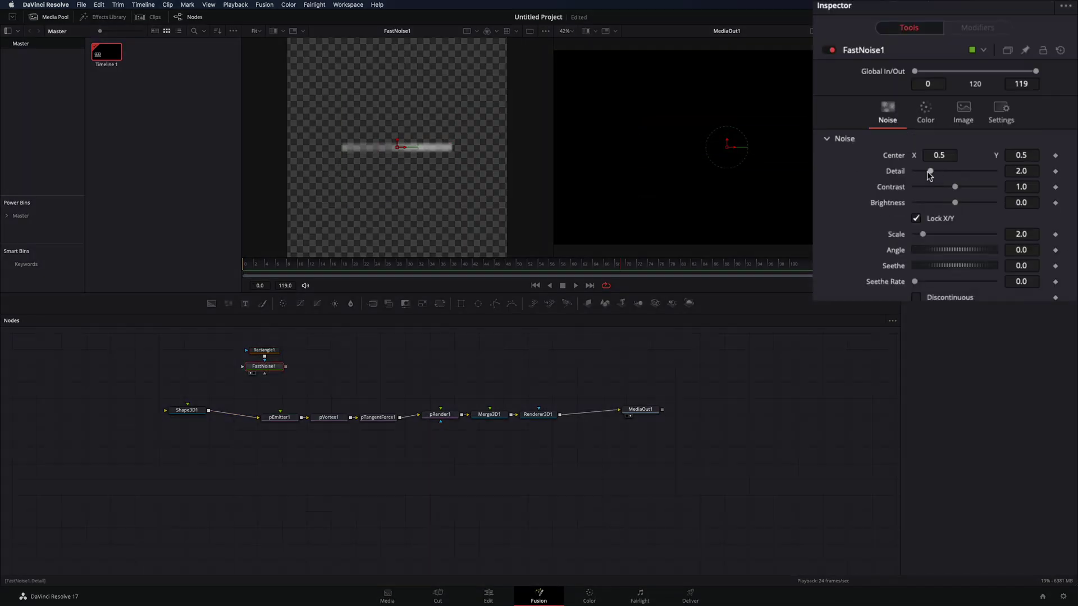
{"action": "left_click_drag", "start_coordinate": [930, 171], "coordinate": [966, 188]}
{"action": "left_click_drag", "start_coordinate": [923, 234], "coordinate": [989, 240]}
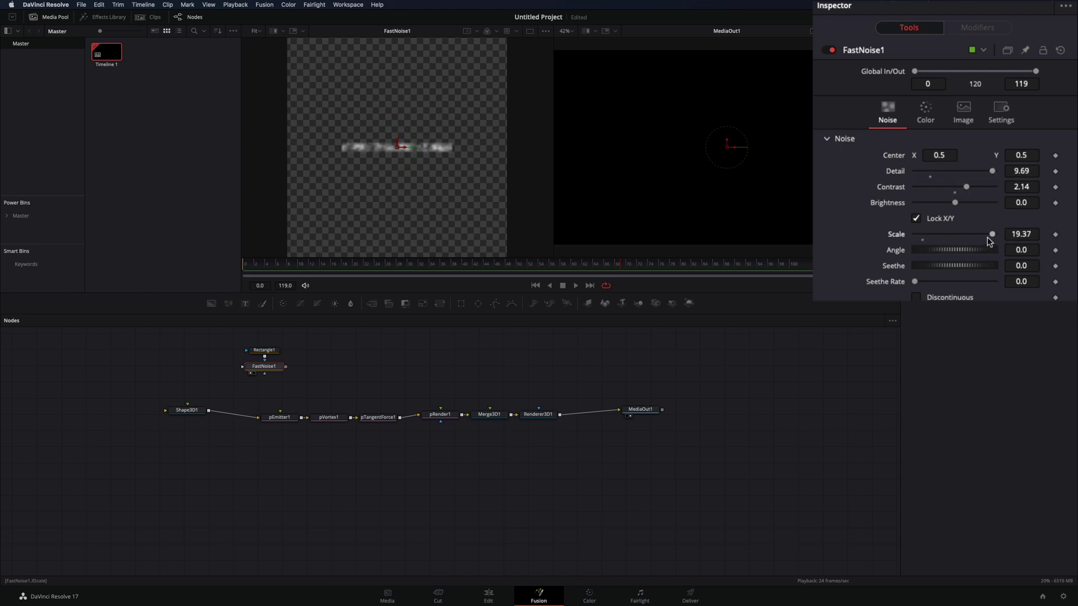
Set the noise's Color 1 to pure red and Color 2 to yellow.
{"action": "left_click", "coordinate": [926, 109]}
{"action": "left_click", "coordinate": [915, 181]}
{"action": "left_click_drag", "start_coordinate": [1000, 206], "coordinate": [1041, 168]}
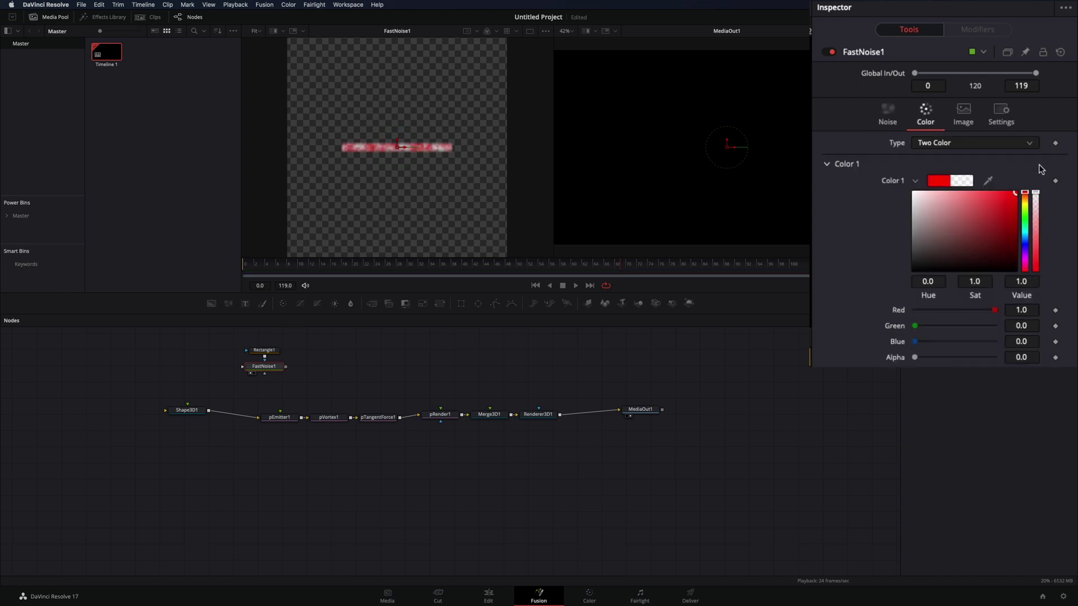
{"action": "left_click", "coordinate": [915, 393]}
{"action": "left_click", "coordinate": [1026, 415]}
{"action": "left_click_drag", "start_coordinate": [1008, 413], "coordinate": [1014, 399]}
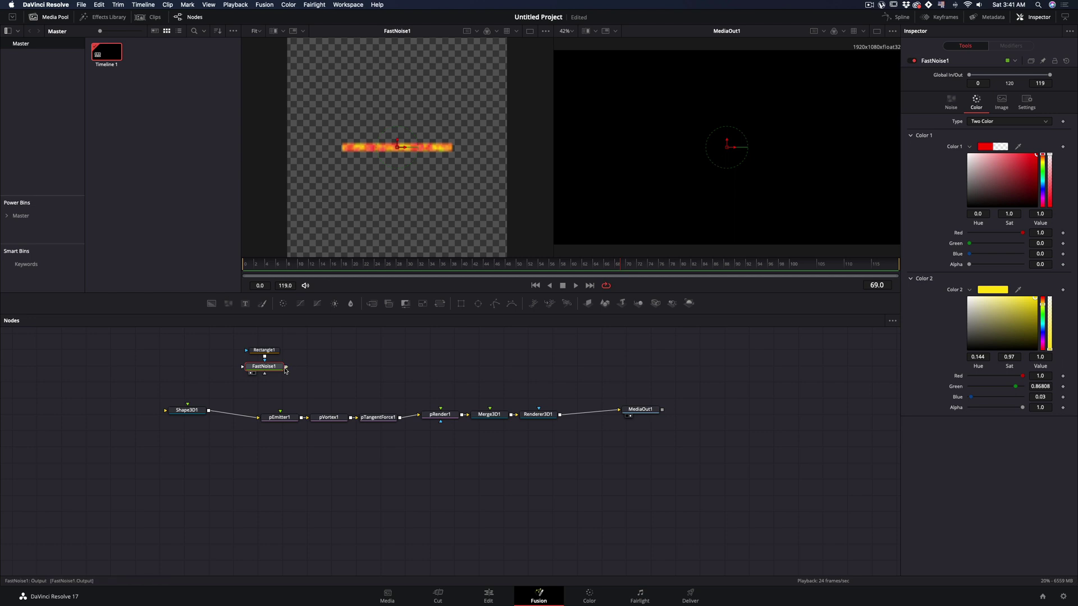
Connect FastNoise1 to the pEmitter's style bitmap and set its rotation to Rotation Relative to Motion with Always Face Camera off.
{"action": "left_click_drag", "start_coordinate": [286, 368], "coordinate": [281, 412]}
{"action": "left_click", "coordinate": [279, 419]}
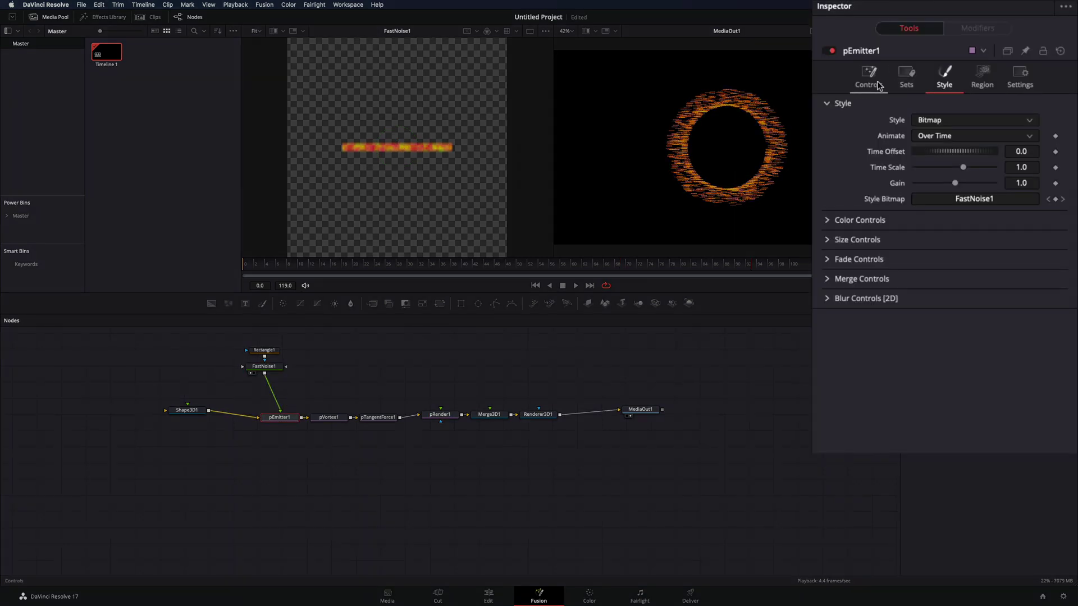
{"action": "left_click", "coordinate": [938, 78]}
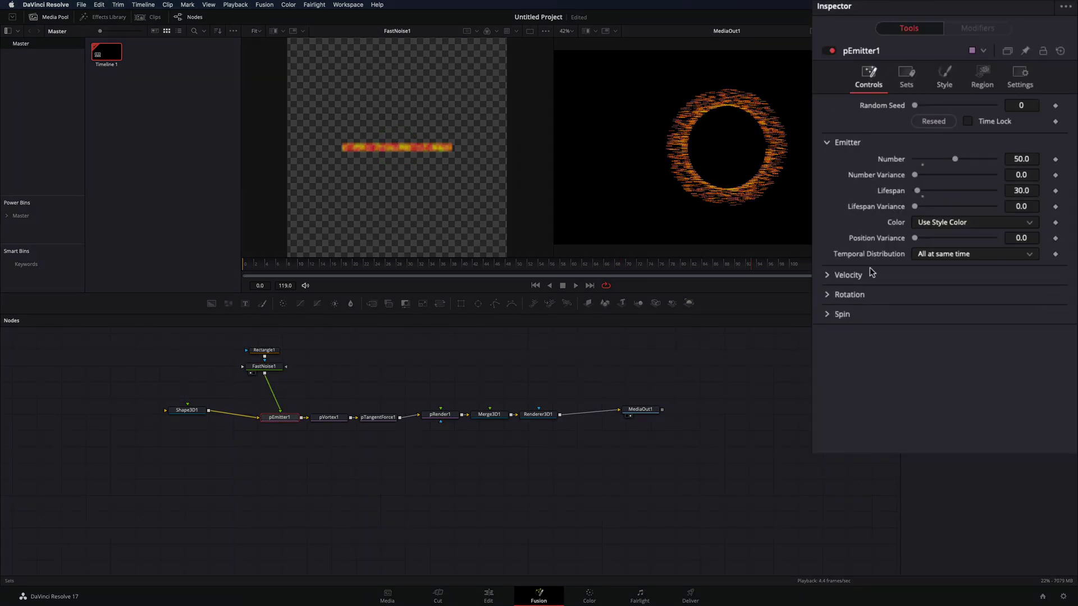
{"action": "left_click", "coordinate": [826, 295]}
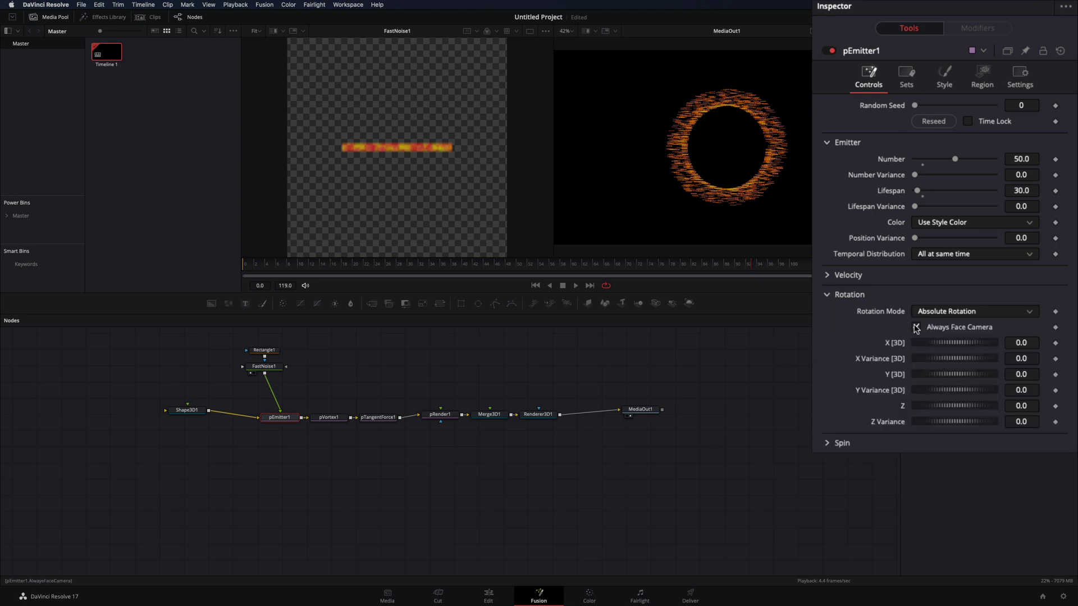
{"action": "left_click", "coordinate": [955, 315]}
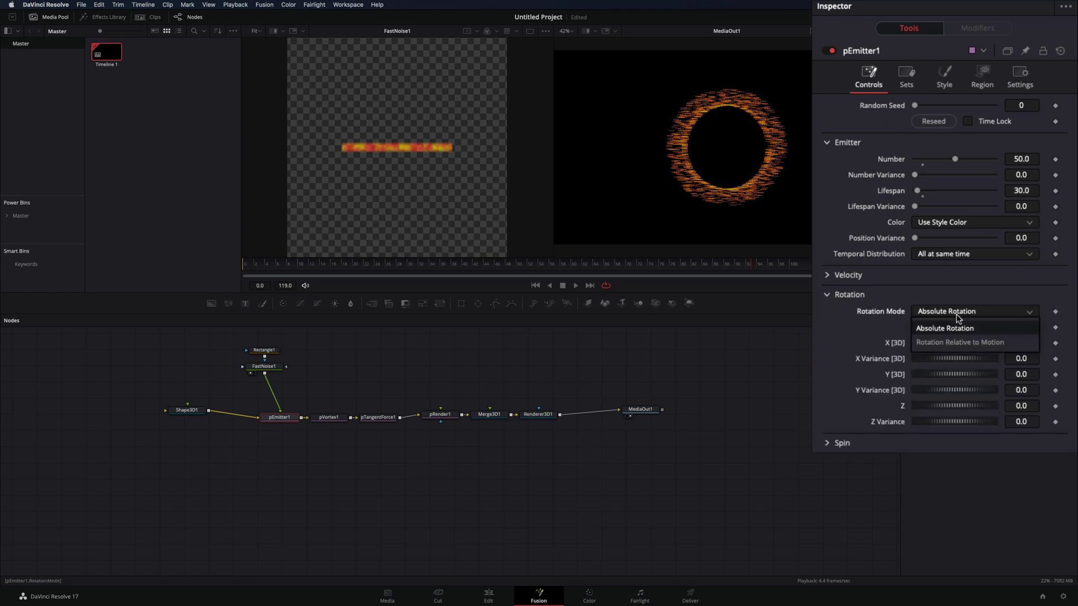
{"action": "left_click", "coordinate": [937, 342]}
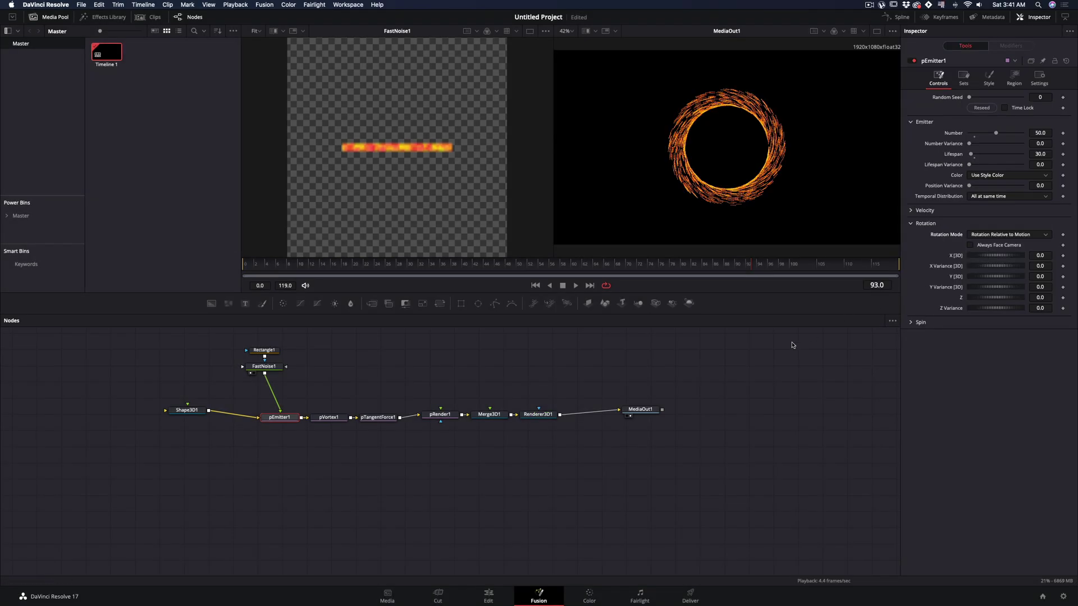
Add a pFlock node after pTangentForce1 and set its repel strength to 0.072.
{"action": "left_click", "coordinate": [372, 418]}
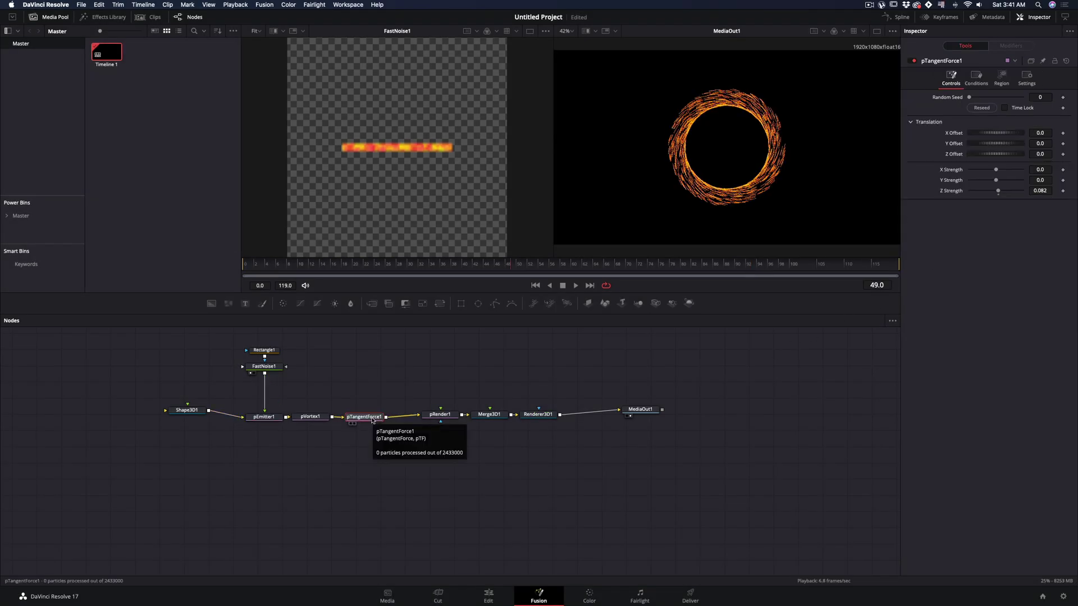
{"action": "key", "text": "shift+space"}
{"action": "type", "text": "pflock"}
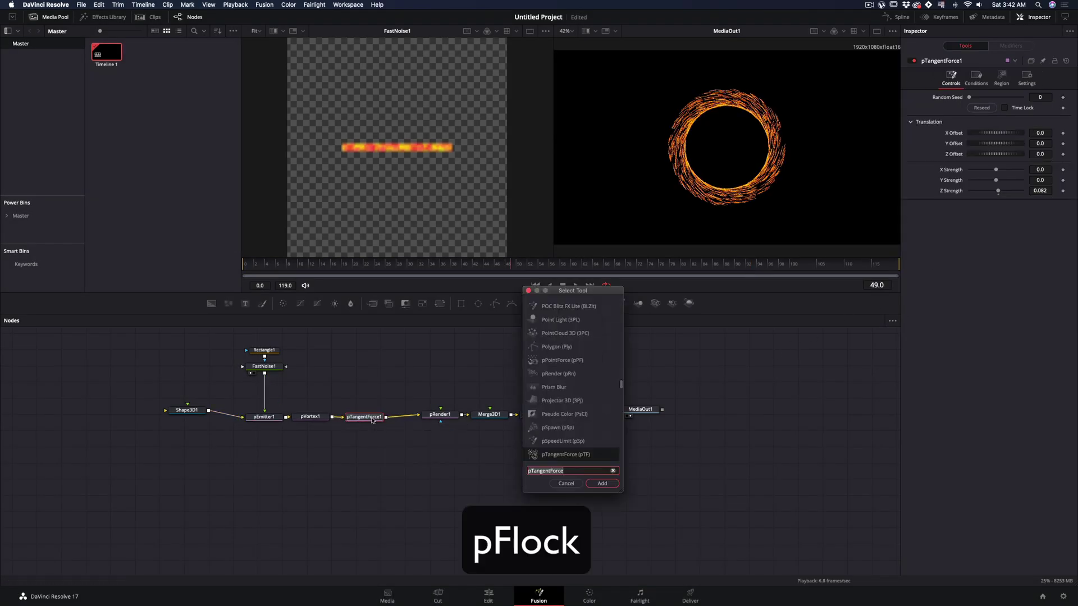
{"action": "key", "text": "Return"}
{"action": "left_click_drag", "start_coordinate": [1021, 184], "coordinate": [1024, 184]}
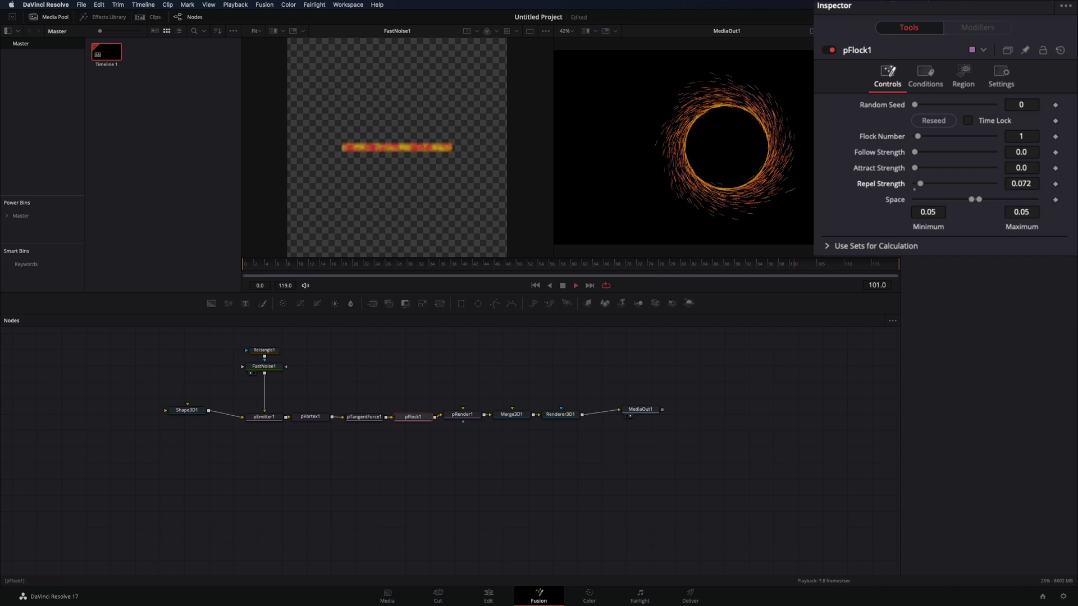
Add a pTurbulence node after pFlock1.
{"action": "key", "text": "shift+space"}
{"action": "type", "text": "pturbulence"}
{"action": "key", "text": "Return"}
Adjust the particle forces, setting the pVortex strength to 10 and its size to 0.63.
{"action": "left_click", "coordinate": [977, 207]}
{"action": "left_click", "coordinate": [977, 206]}
{"action": "left_click", "coordinate": [939, 135]}
{"action": "left_click", "coordinate": [939, 151]}
{"action": "left_click", "coordinate": [934, 119]}
{"action": "left_click", "coordinate": [934, 119]}
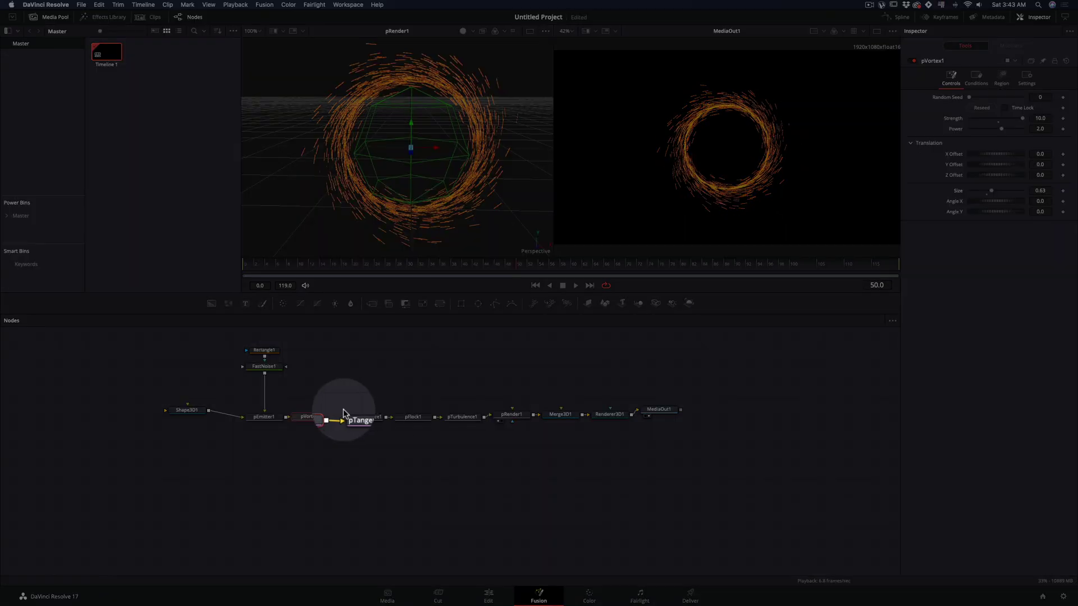
{"action": "left_click_drag", "start_coordinate": [343, 414], "coordinate": [345, 416]}
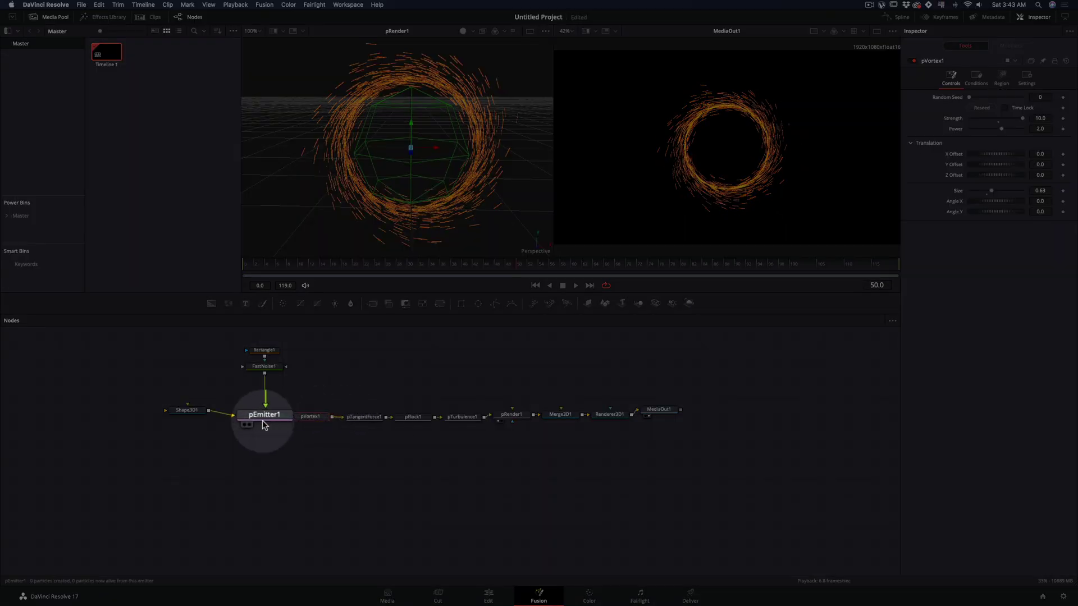
Reshape pEmitter1's Size Over Life curve so the particles shrink towards the end of their life.
{"action": "left_click", "coordinate": [264, 417]}
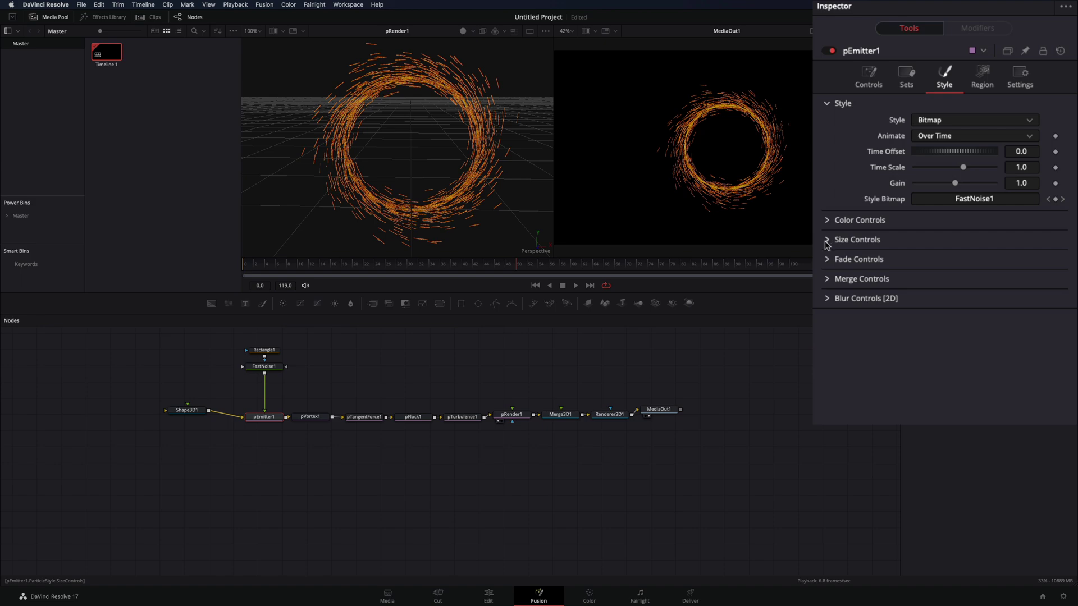
{"action": "left_click", "coordinate": [828, 241]}
{"action": "left_click_drag", "start_coordinate": [1034, 366], "coordinate": [1035, 400]}
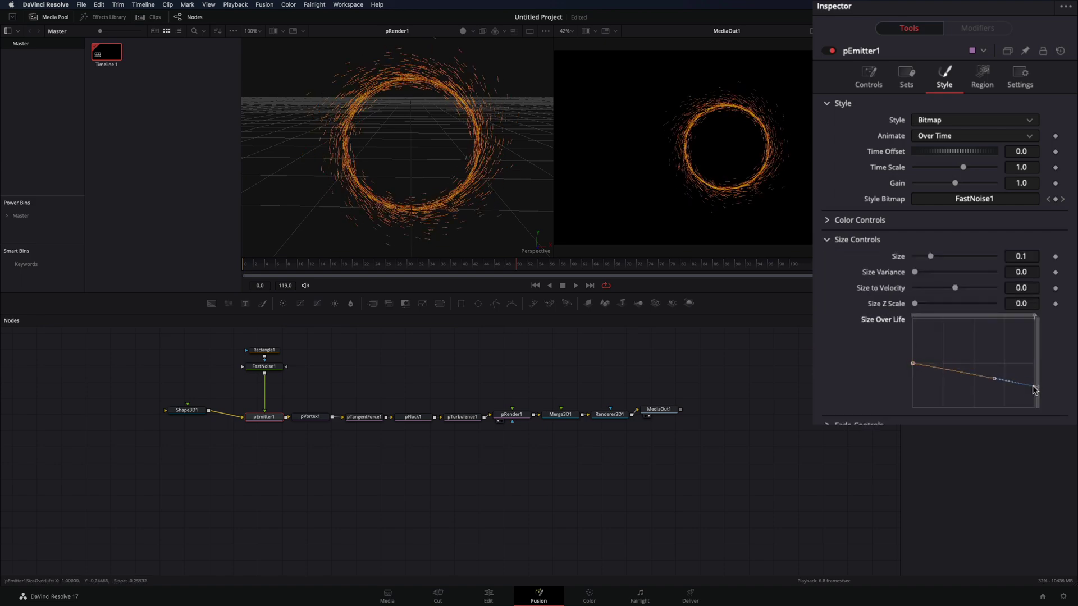
{"action": "left_click_drag", "start_coordinate": [927, 368], "coordinate": [927, 378]}
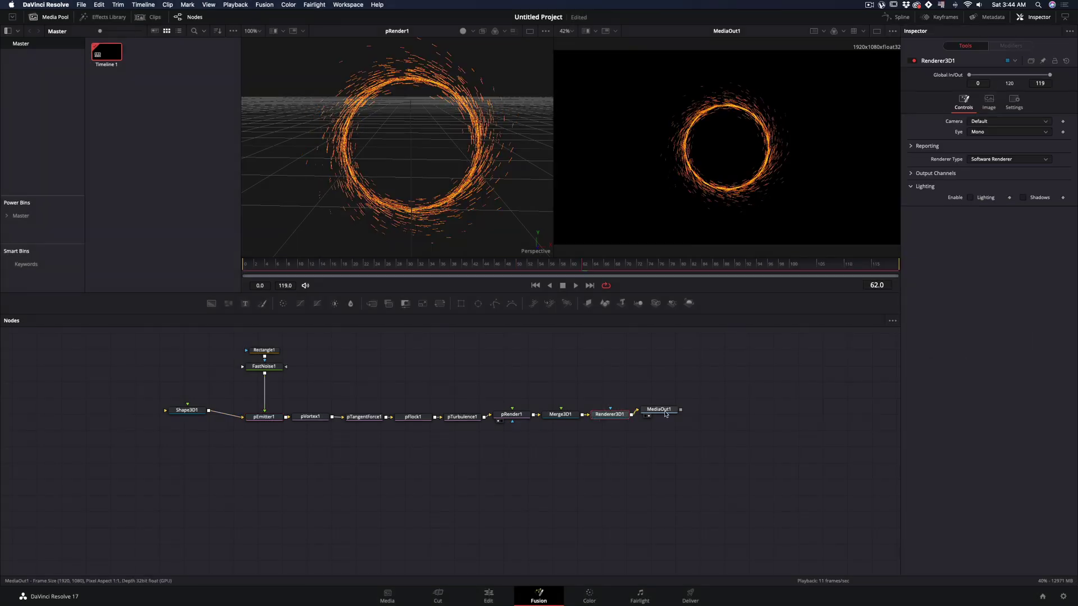
Move MediaOut1 further away from Renderer3D1 and enable motion blur on Renderer3D1.
{"action": "left_click_drag", "start_coordinate": [666, 415], "coordinate": [746, 415]}
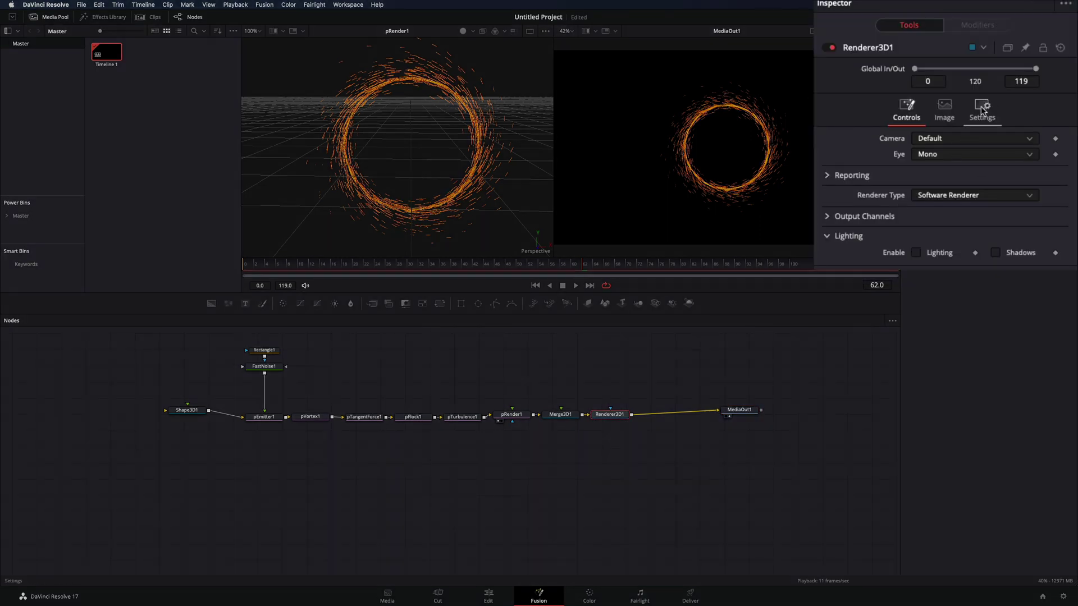
{"action": "left_click", "coordinate": [981, 121]}
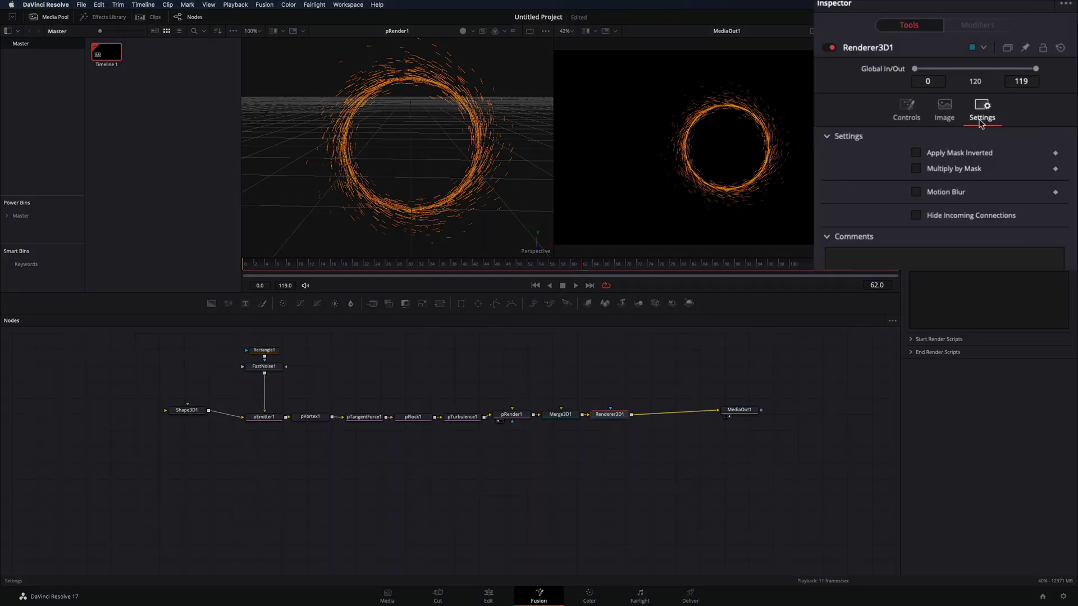
{"action": "left_click", "coordinate": [916, 192]}
Add a Camera Tracker node after MediaIn1.
{"action": "key", "text": "space"}
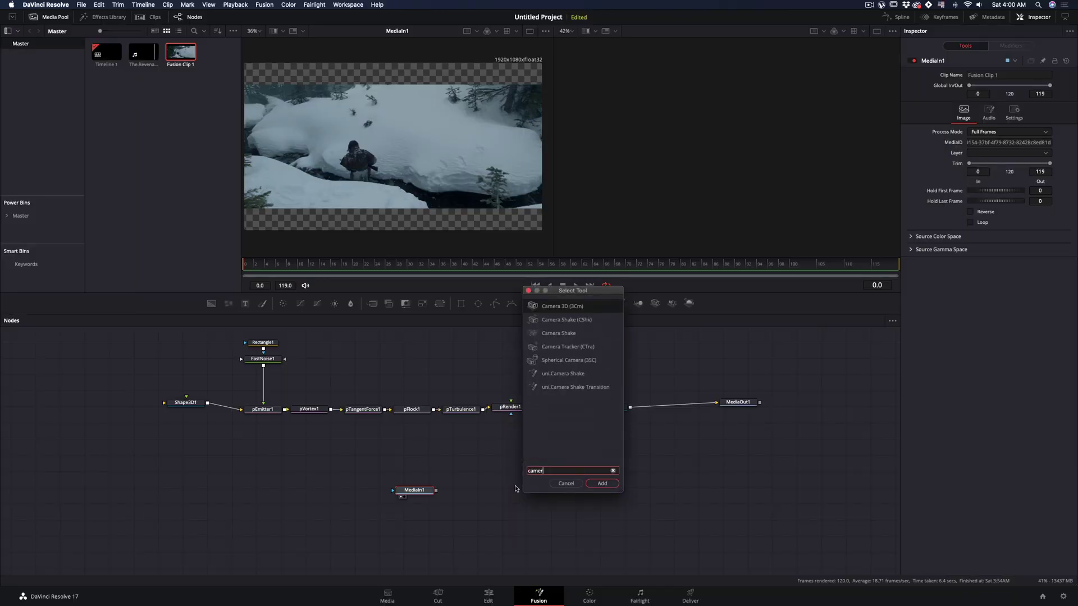
{"action": "left_click", "coordinate": [594, 347]}
{"action": "left_click", "coordinate": [602, 484]}
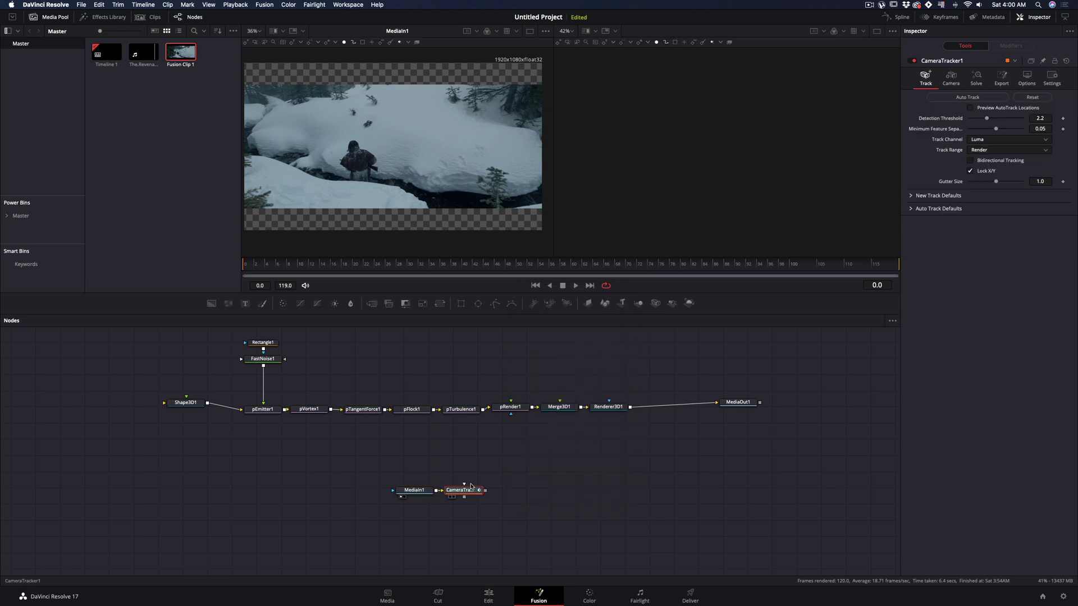
Auto-track the clip with track locations previewed, detection threshold 1.904 and minimum feature separation 0.0346, and solve the camera.
{"action": "left_click", "coordinate": [917, 121]}
{"action": "mouse_move", "coordinate": [941, 136]}
{"action": "left_mouse_down"}
{"action": "mouse_move", "coordinate": [925, 136]}
{"action": "mouse_move", "coordinate": [944, 152]}
{"action": "left_mouse_up"}
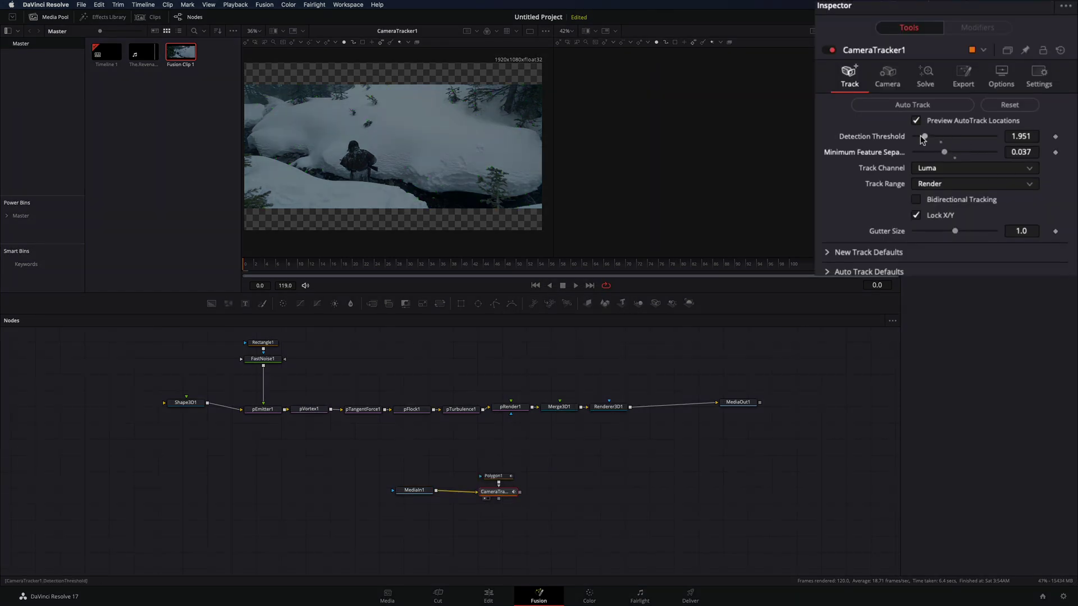
{"action": "left_click", "coordinate": [928, 107]}
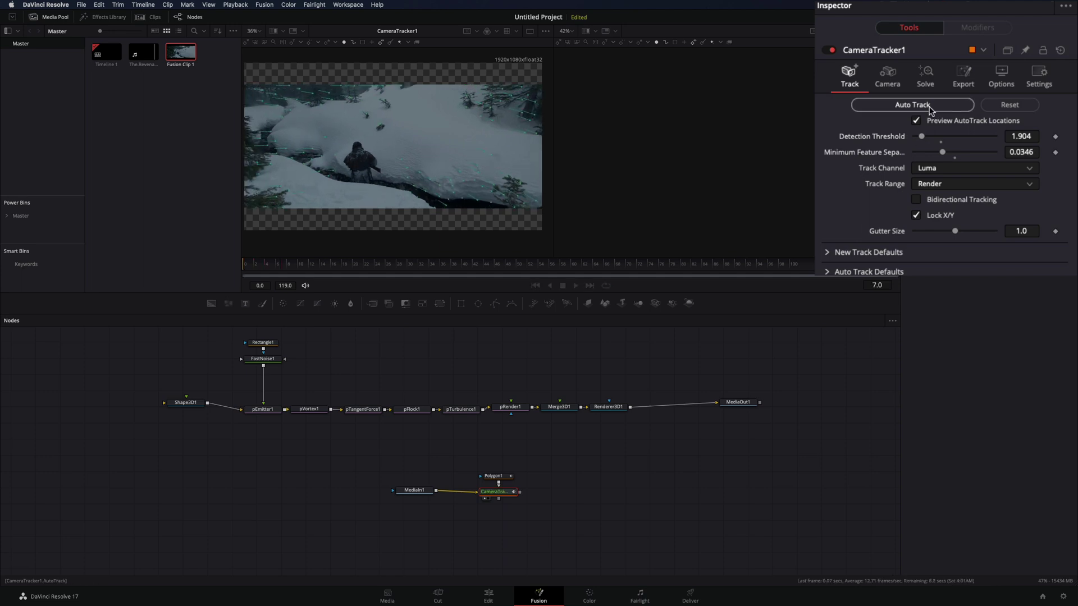
{"action": "left_click", "coordinate": [926, 74]}
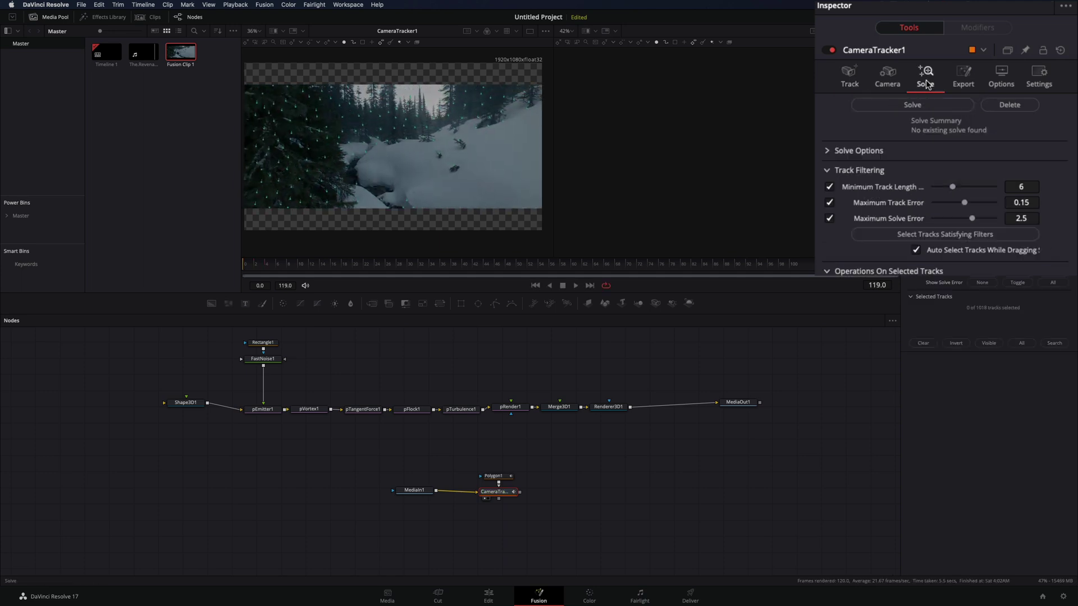
{"action": "left_click", "coordinate": [913, 109]}
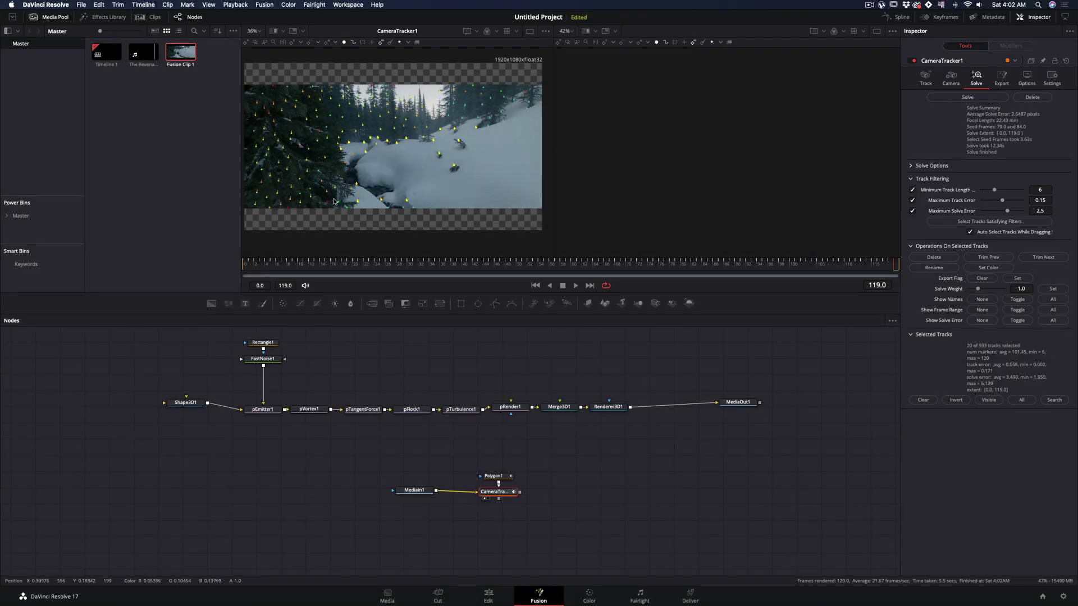
Remove the poorly solved tracking points across the shot and solve the camera again.
{"action": "left_click", "coordinate": [336, 200], "text": "shift"}
{"action": "left_click", "coordinate": [258, 104], "text": "shift"}
{"action": "left_click", "coordinate": [258, 175], "text": "shift"}
{"action": "left_click", "coordinate": [465, 93], "text": "shift"}
{"action": "left_click", "coordinate": [392, 105], "text": "shift"}
{"action": "left_click", "coordinate": [327, 84], "text": "shift"}
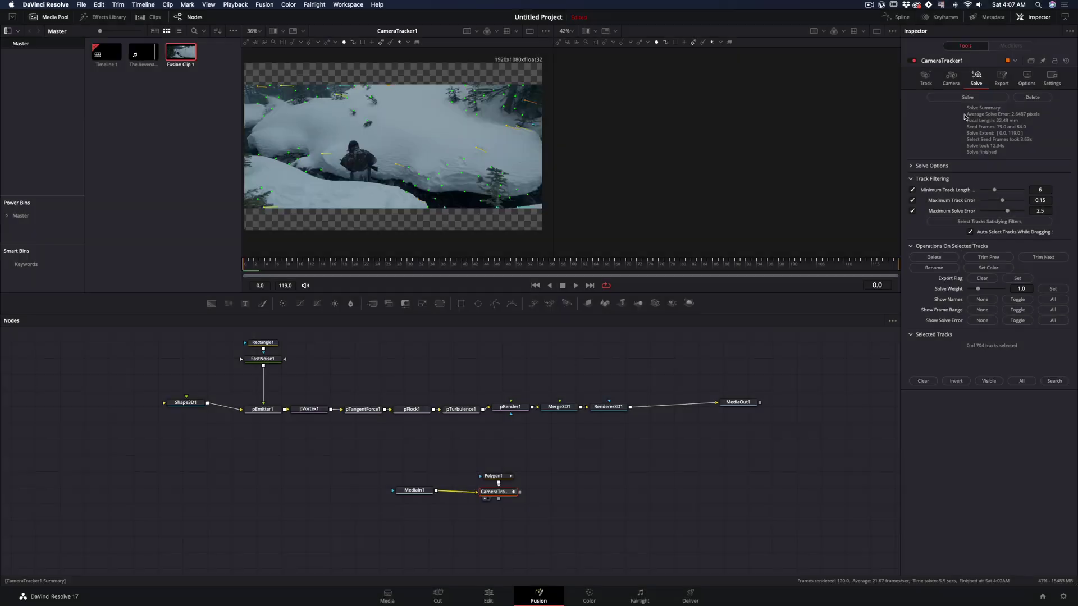
{"action": "left_click", "coordinate": [969, 98]}
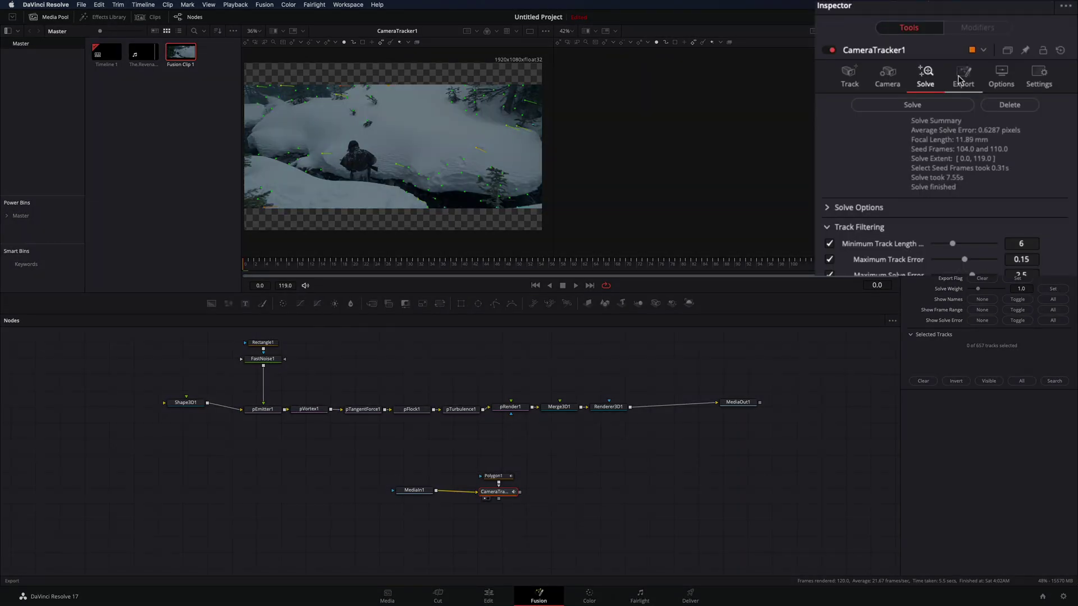
Export the camera solve as a 3D scene and connect MediaIn1 to the exported camera.
{"action": "left_click", "coordinate": [959, 79]}
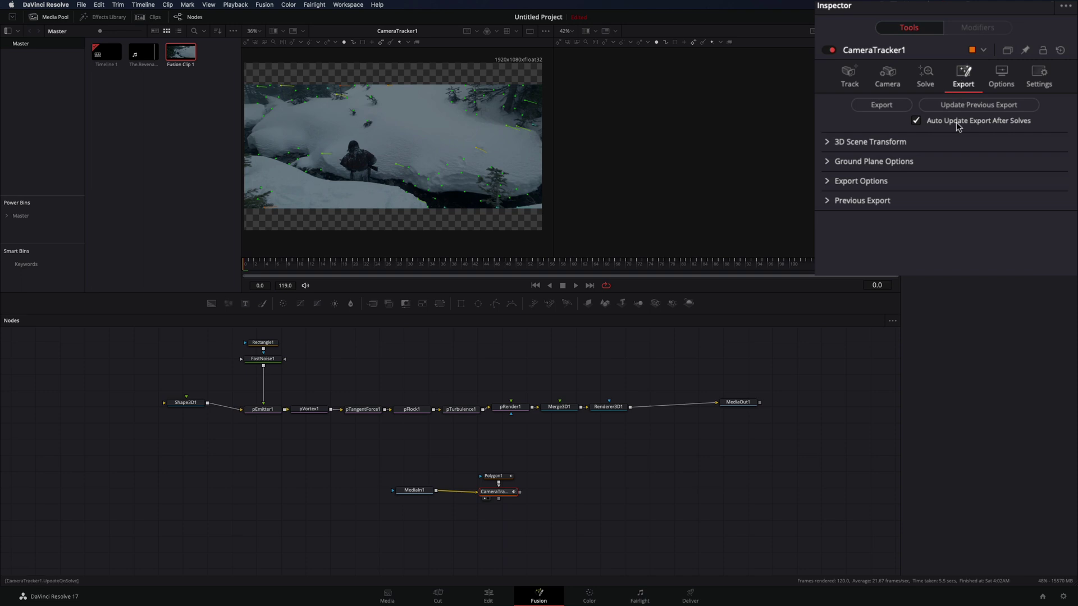
{"action": "left_click", "coordinate": [880, 106]}
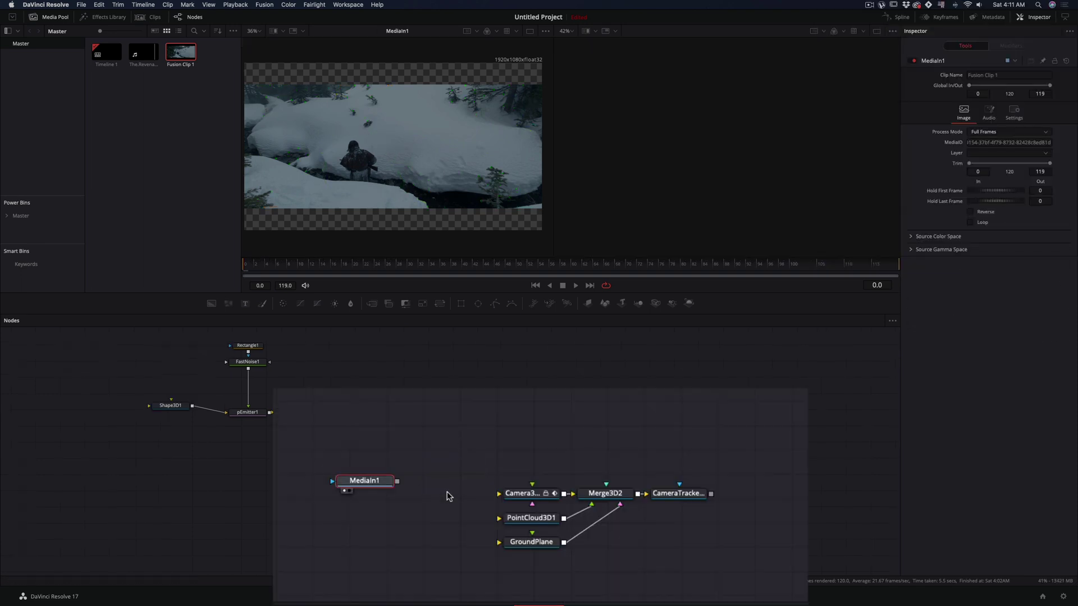
{"action": "left_click_drag", "start_coordinate": [397, 481], "coordinate": [498, 494]}
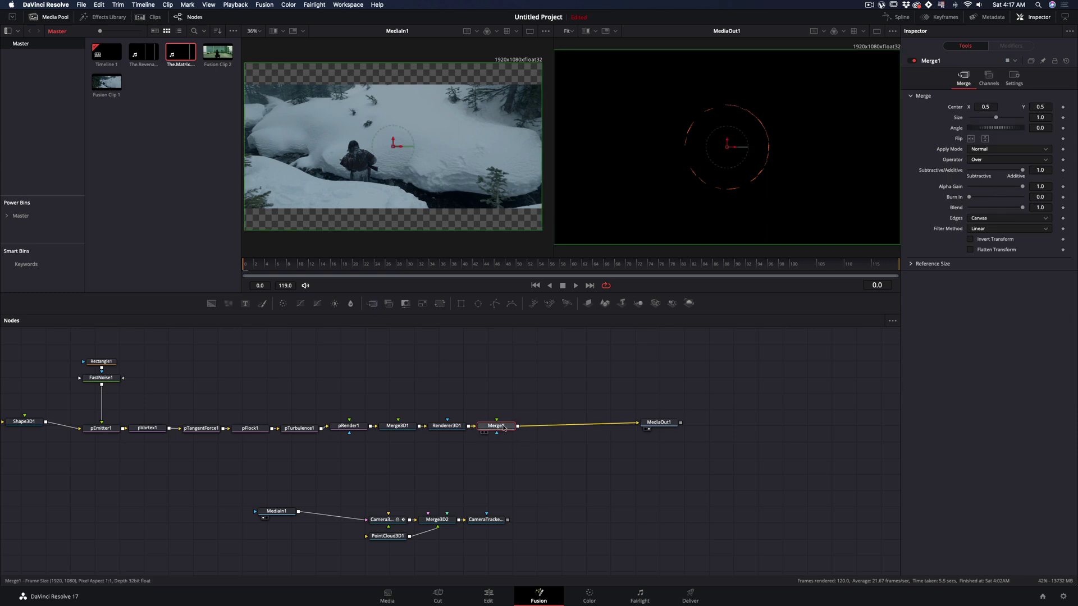
Bring Fusion Clip 2 into the node graph and connect it to Merge1 after Renderer3D1.
{"action": "left_click", "coordinate": [227, 67]}
{"action": "left_click_drag", "start_coordinate": [227, 70], "coordinate": [532, 420]}
{"action": "left_click", "coordinate": [541, 431]}
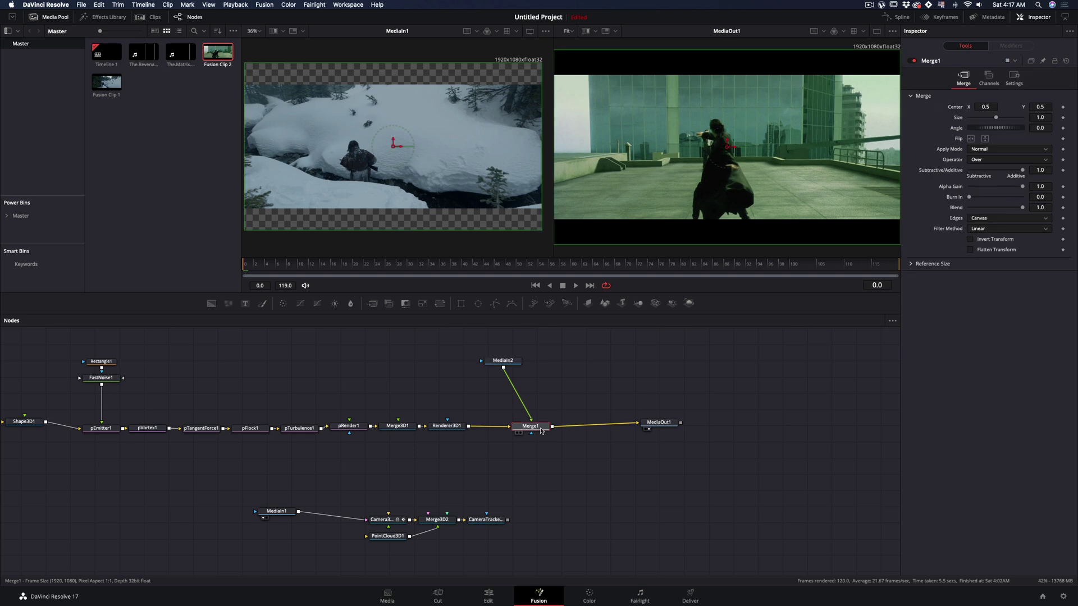
Mask Merge1 with an ellipse sized to keep the second clip inside the ring of sparks.
{"action": "left_click", "coordinate": [478, 304]}
{"action": "left_click_drag", "start_coordinate": [777, 78], "coordinate": [753, 115]}
{"action": "key", "text": "space"}
{"action": "left_click_drag", "start_coordinate": [969, 128], "coordinate": [996, 141]}
Add a Displace node after MediaIn2.
{"action": "left_click", "coordinate": [504, 360]}
{"action": "key", "text": "shift+space"}
{"action": "type", "text": "displa"}
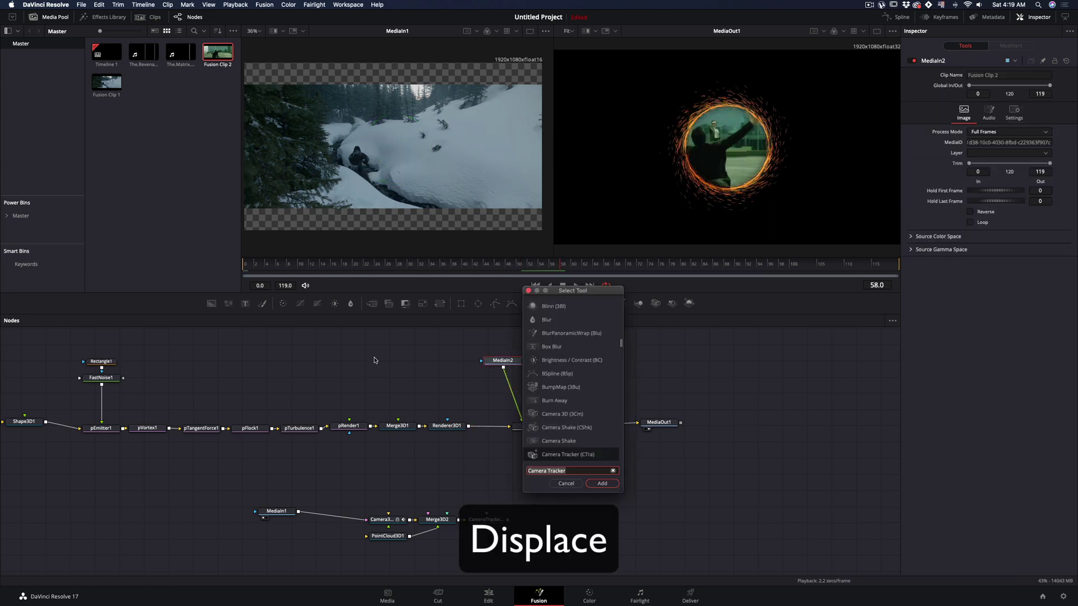
{"action": "key", "text": "Return"}
Add a second Fast Noise node, connect it to Displace1's foreground and show it in the first viewer.
{"action": "left_click", "coordinate": [228, 303]}
{"action": "left_click_drag", "start_coordinate": [306, 364], "coordinate": [422, 390]}
{"action": "key", "text": "1"}
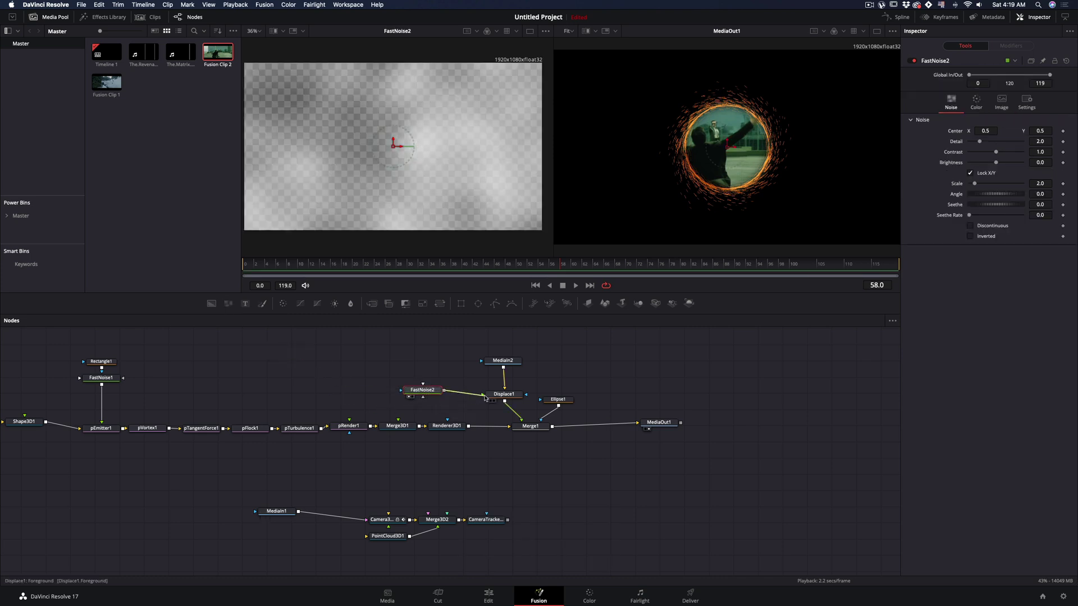
Set Displace1's refraction strength to 0.73 and FastNoise2's contrast to 2.27, scale to 13.54 and seethe rate to 1.0.
{"action": "left_click", "coordinate": [511, 398]}
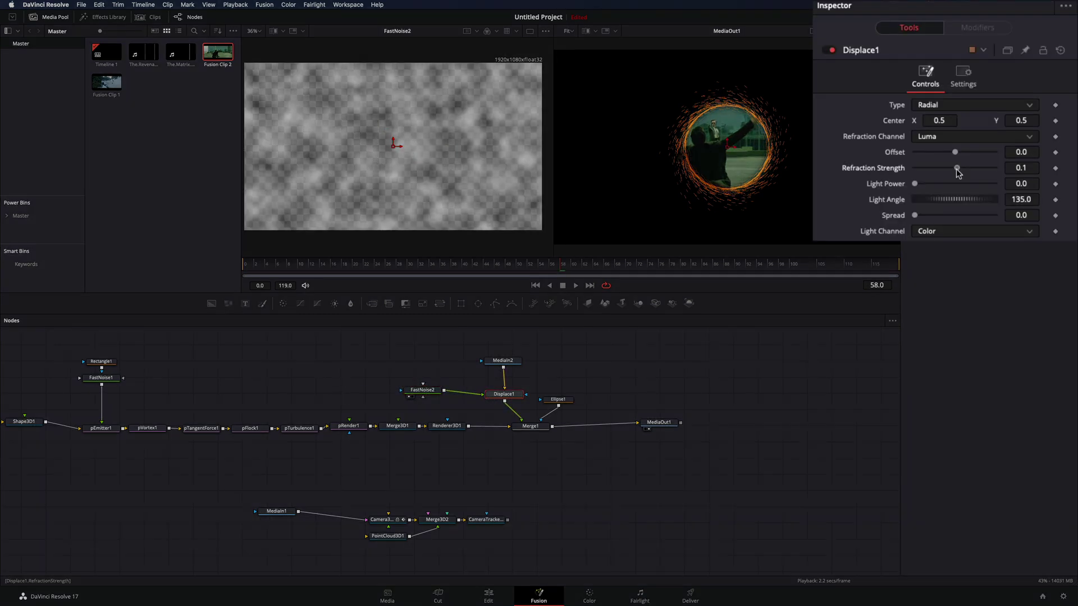
{"action": "mouse_move", "coordinate": [997, 140]}
{"action": "left_mouse_down"}
{"action": "mouse_move", "coordinate": [1014, 141]}
{"action": "mouse_move", "coordinate": [1002, 140]}
{"action": "left_mouse_up"}
{"action": "left_click", "coordinate": [434, 392]}
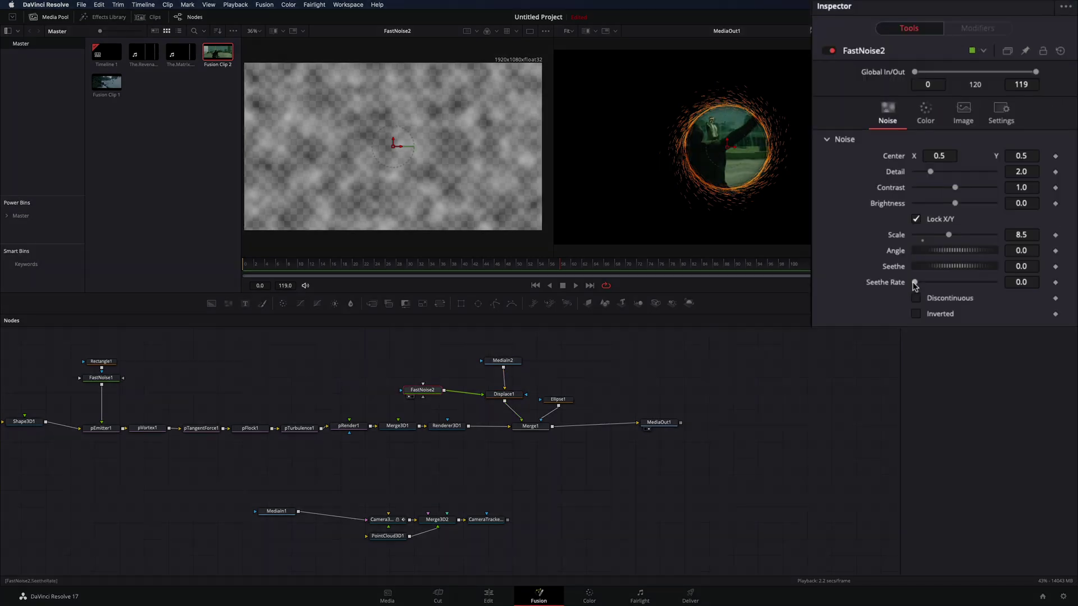
{"action": "left_click_drag", "start_coordinate": [969, 215], "coordinate": [996, 219]}
{"action": "left_click", "coordinate": [504, 394]}
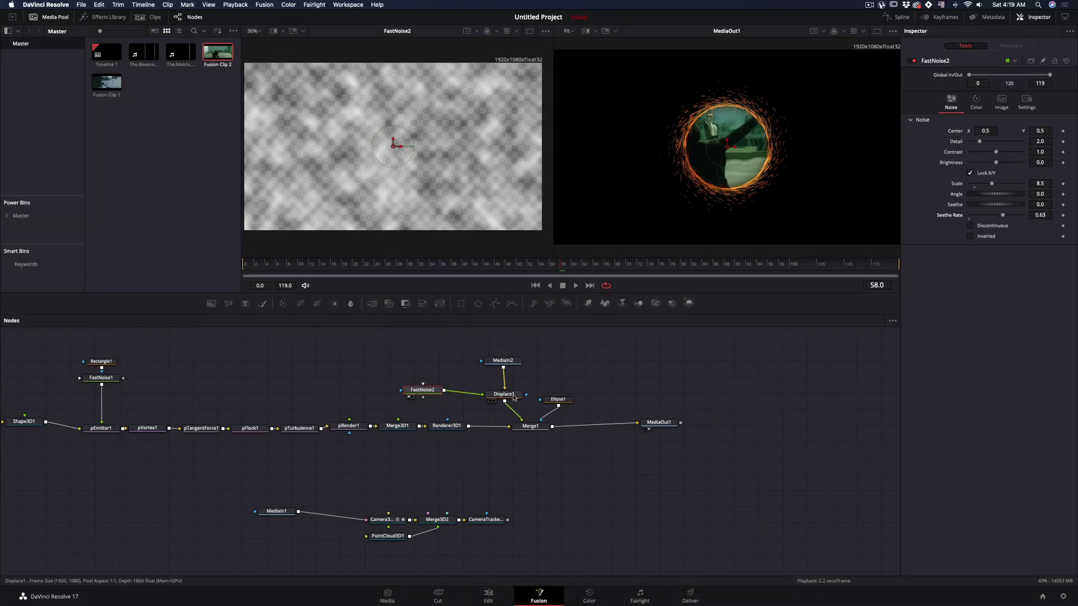
{"action": "left_click", "coordinate": [422, 389]}
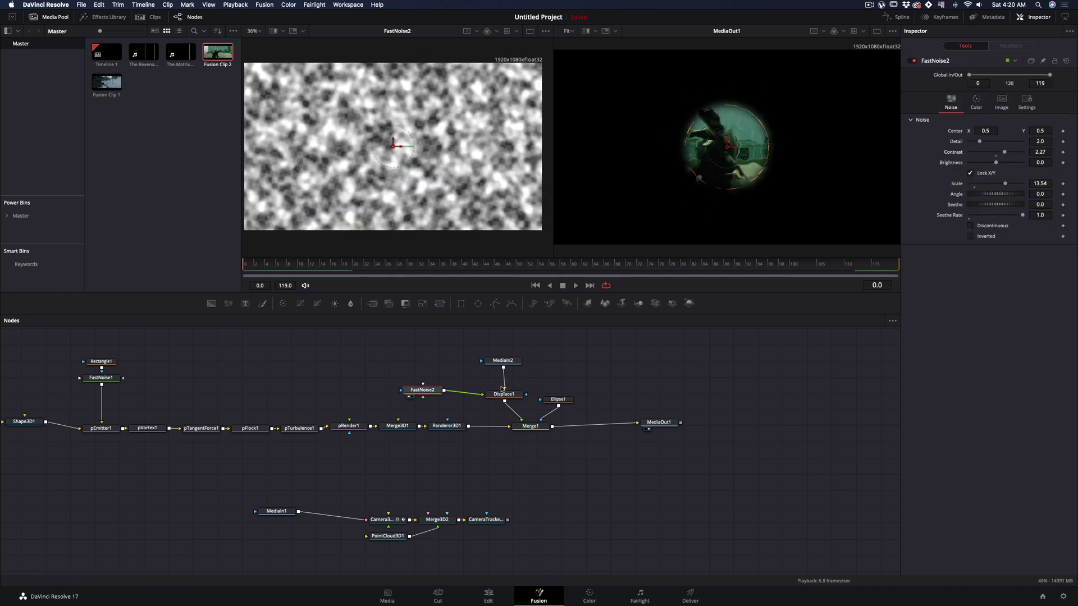
Disconnect Merge1 from MediaOut1 and add an Image Plane 3D node below Merge1.
{"action": "left_click", "coordinate": [530, 426]}
{"action": "left_click", "coordinate": [558, 400]}
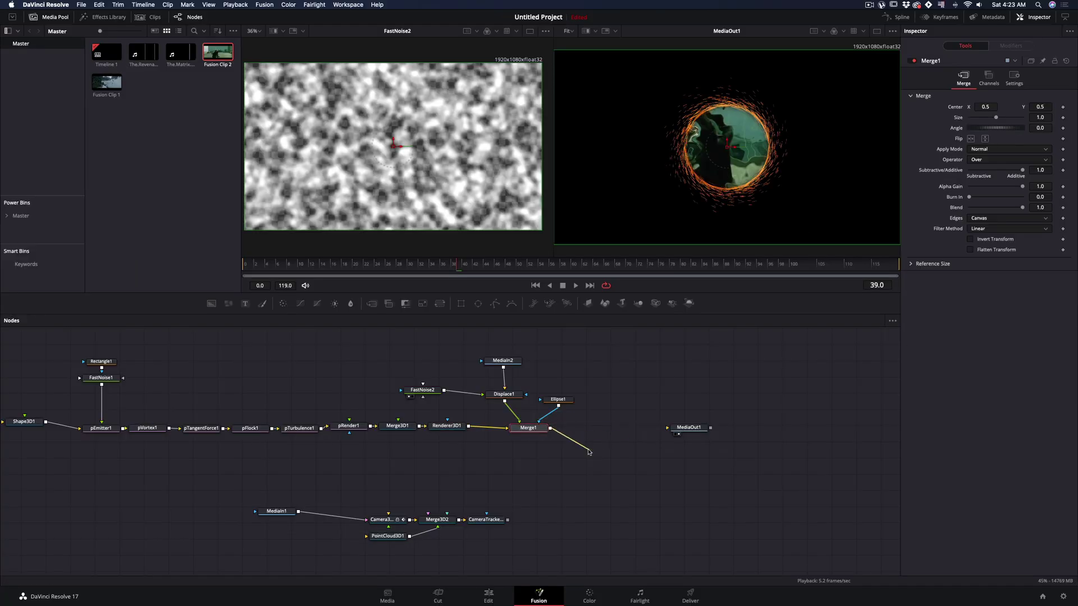
{"action": "left_click_drag", "start_coordinate": [645, 430], "coordinate": [589, 452]}
{"action": "left_click", "coordinate": [549, 476]}
{"action": "left_click", "coordinate": [588, 304]}
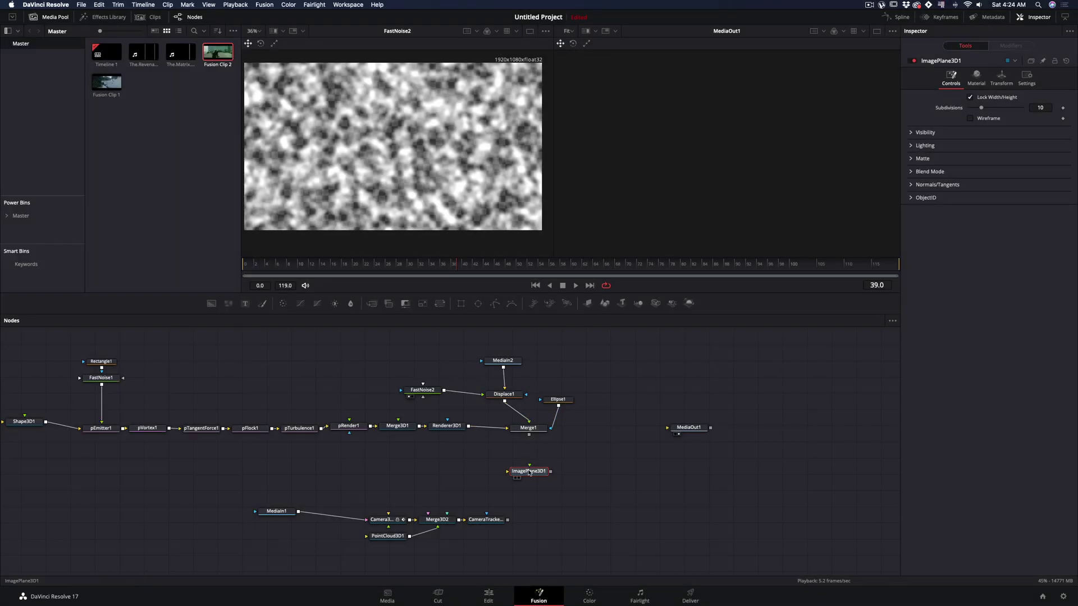
Connect the image plane to Merge3D2 through a Transform 3D node and show Merge3D2 in the first viewer.
{"action": "left_click_drag", "start_coordinate": [529, 472], "coordinate": [439, 525]}
{"action": "key", "text": "shift+space"}
{"action": "type", "text": "Transform 3D"}
{"action": "left_click", "coordinate": [602, 484]}
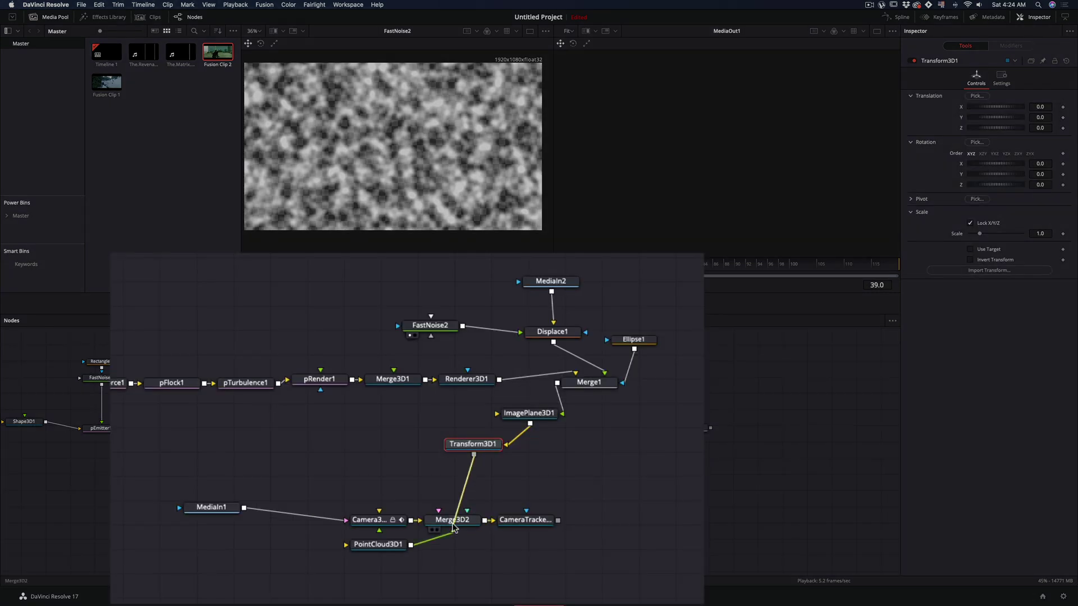
{"action": "left_click", "coordinate": [465, 522]}
{"action": "key", "text": "1"}
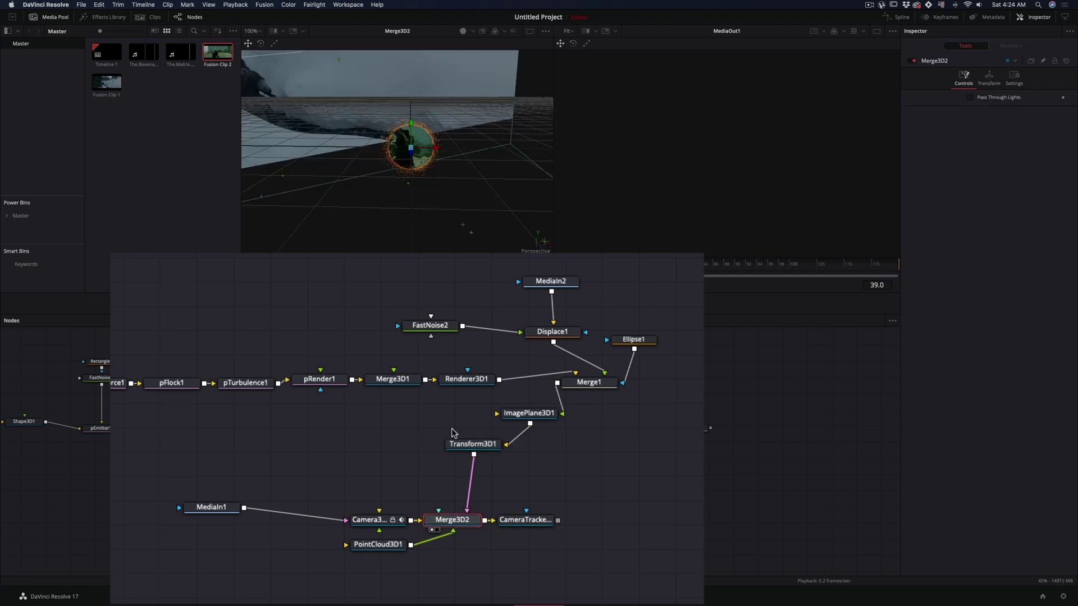
Reposition the portal with Transform3D1, setting its scale to 5.0 and its rotation to X 2.4 and Y 38.0.
{"action": "left_click", "coordinate": [485, 446]}
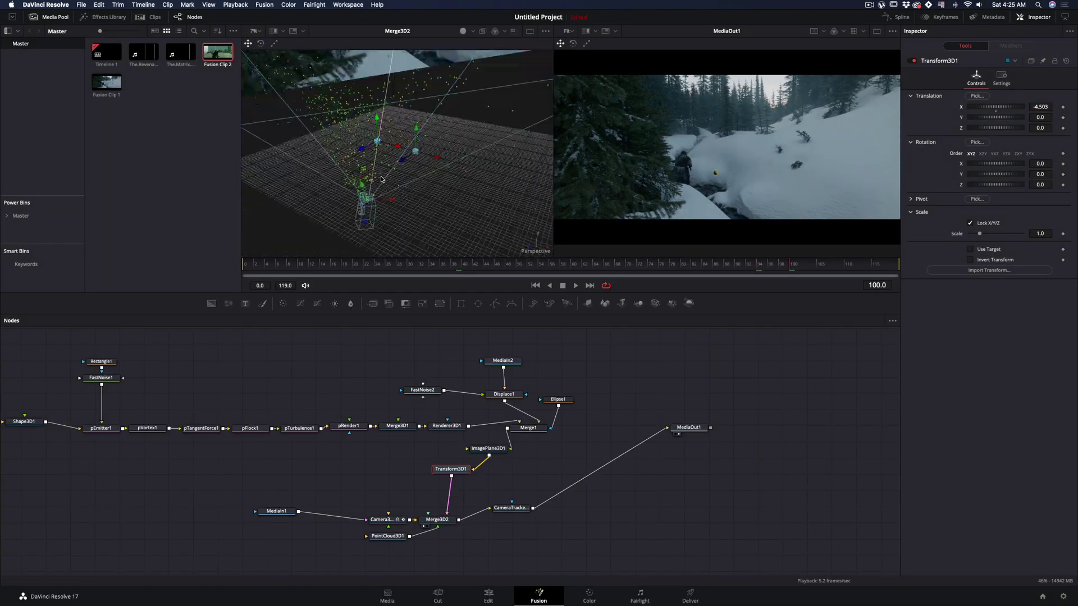
{"action": "left_click_drag", "start_coordinate": [381, 179], "coordinate": [382, 91]}
{"action": "left_click_drag", "start_coordinate": [995, 117], "coordinate": [1015, 117]}
{"action": "scroll", "coordinate": [382, 135], "scroll_direction": "up", "scroll_amount": 5}
{"action": "left_click_drag", "start_coordinate": [980, 234], "coordinate": [1029, 236]}
{"action": "left_click_drag", "start_coordinate": [995, 163], "coordinate": [1015, 174]}
Refine the portal's placement against playback: translation X -6.752, Y 2.017, rotation X 9.6, Y 41.2, Z 4.1, scale 7.0.
{"action": "left_click", "coordinate": [736, 269]}
{"action": "key", "text": "space"}
{"action": "left_click_drag", "start_coordinate": [736, 269], "coordinate": [410, 267]}
{"action": "key", "text": "space"}
{"action": "left_click_drag", "start_coordinate": [995, 117], "coordinate": [987, 118]}
{"action": "key", "text": "space"}
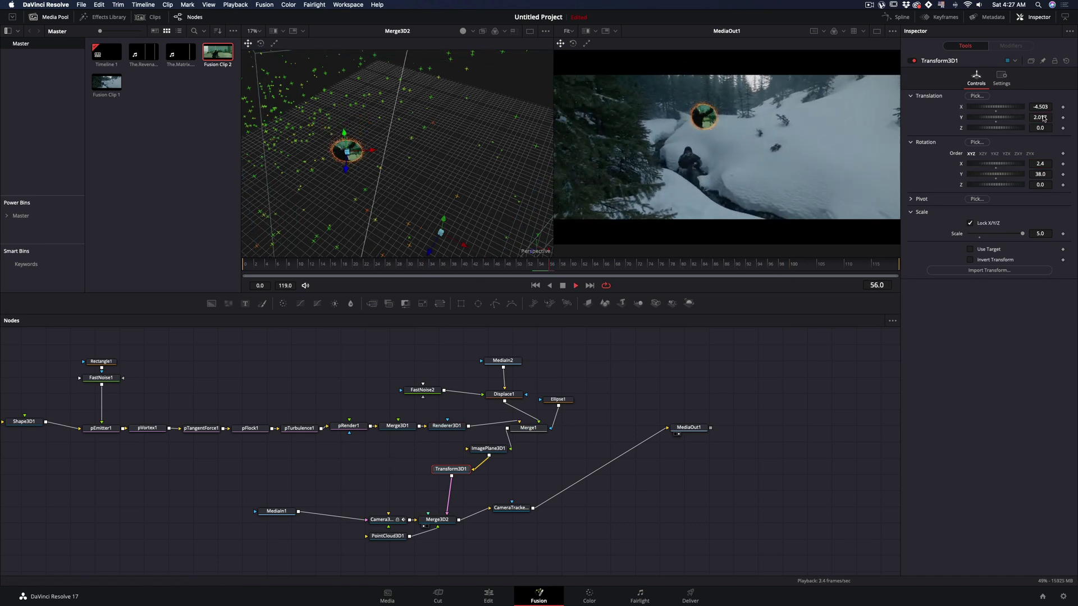
{"action": "left_click_drag", "start_coordinate": [295, 266], "coordinate": [321, 234]}
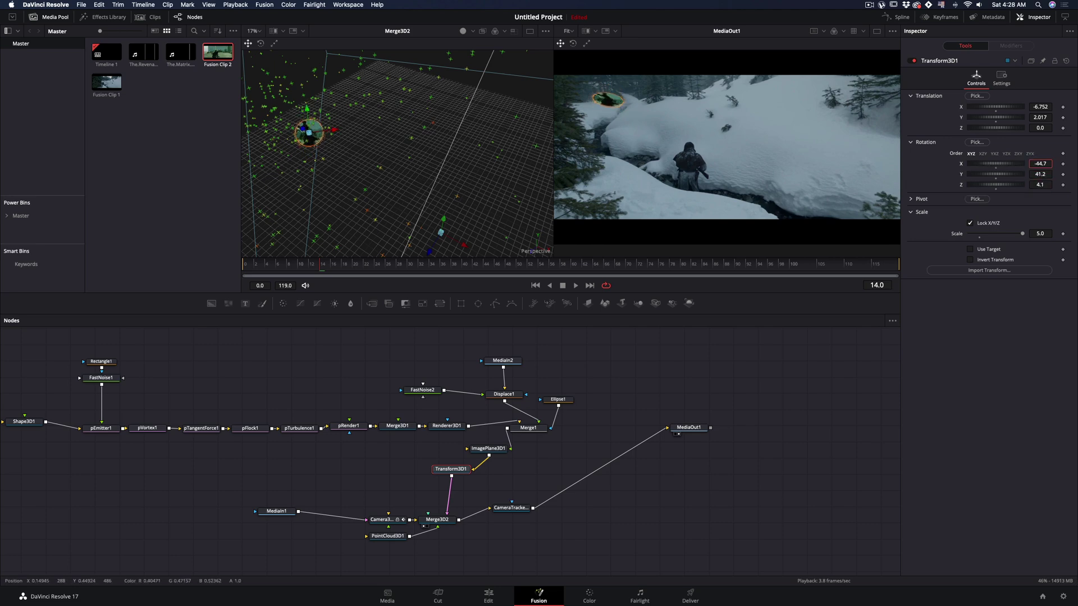
{"action": "key", "text": "space"}
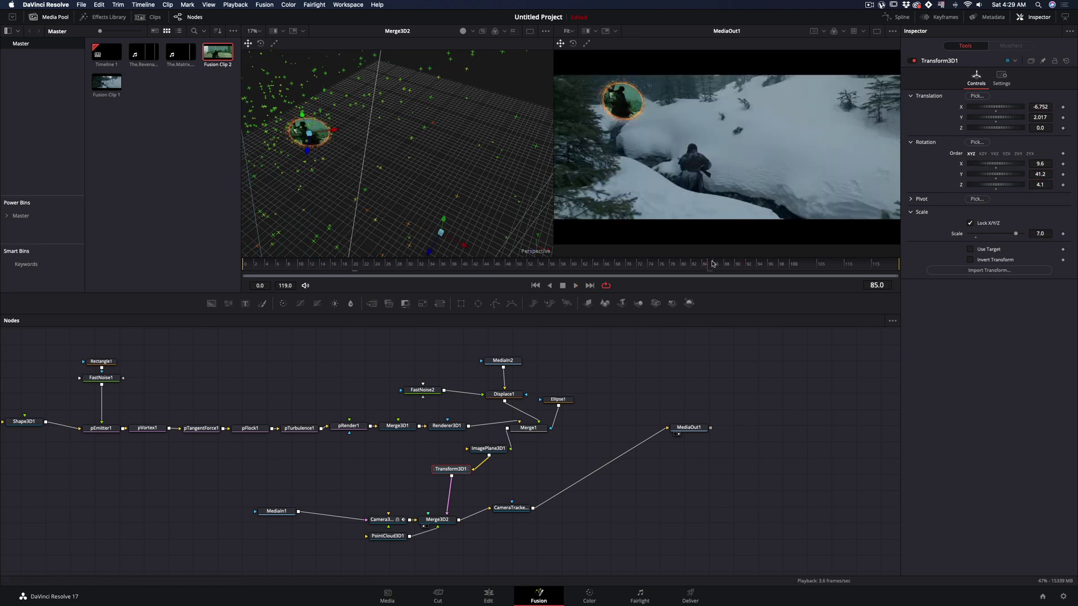